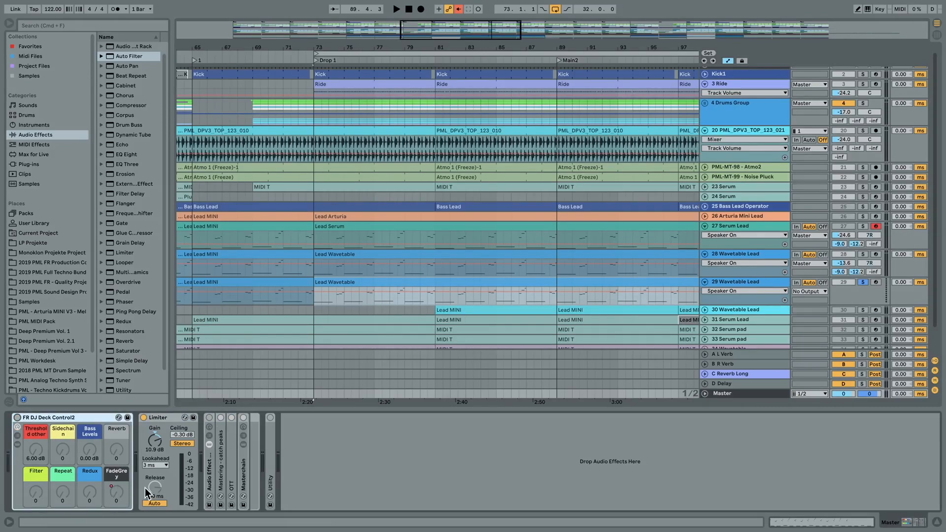
- Load the Wavetable instrument onto track 29 Wavetable Lead
click(744, 287)
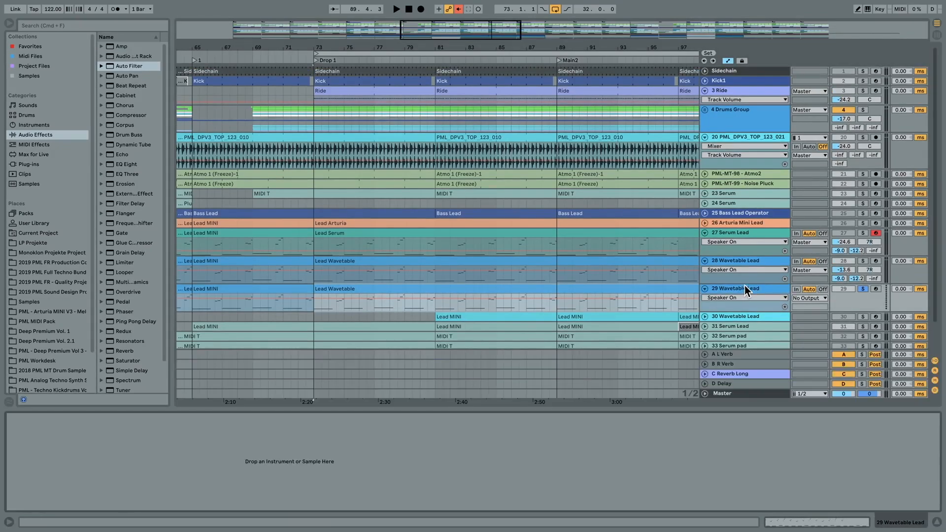
click(33, 125)
drag(132, 153, 167, 426)
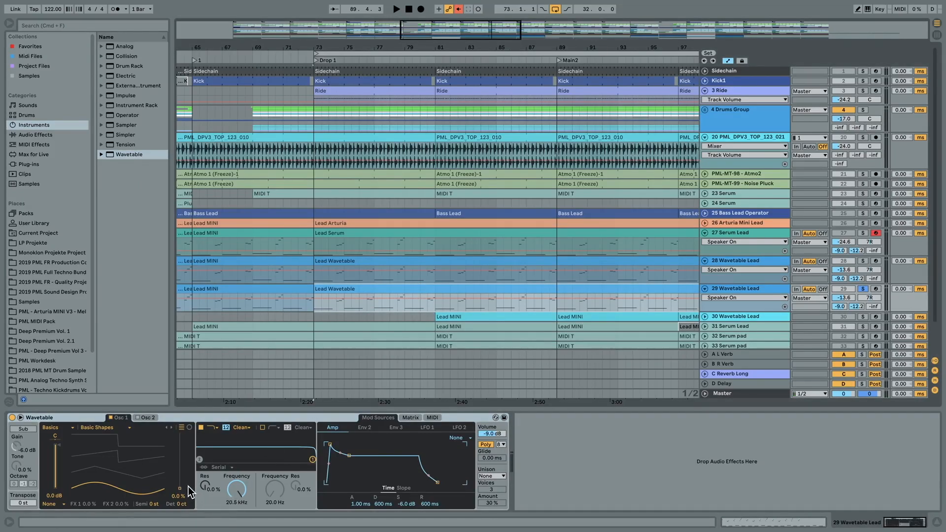
- Raise Osc 1's wavetable position to 55% and pull track 29's A and B sends down to -inf
key(space)
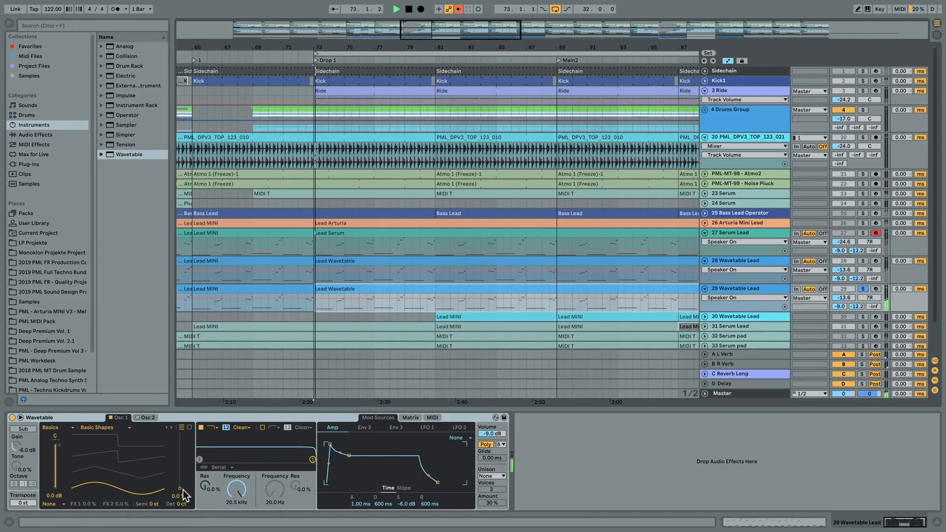
drag(183, 495, 183, 469)
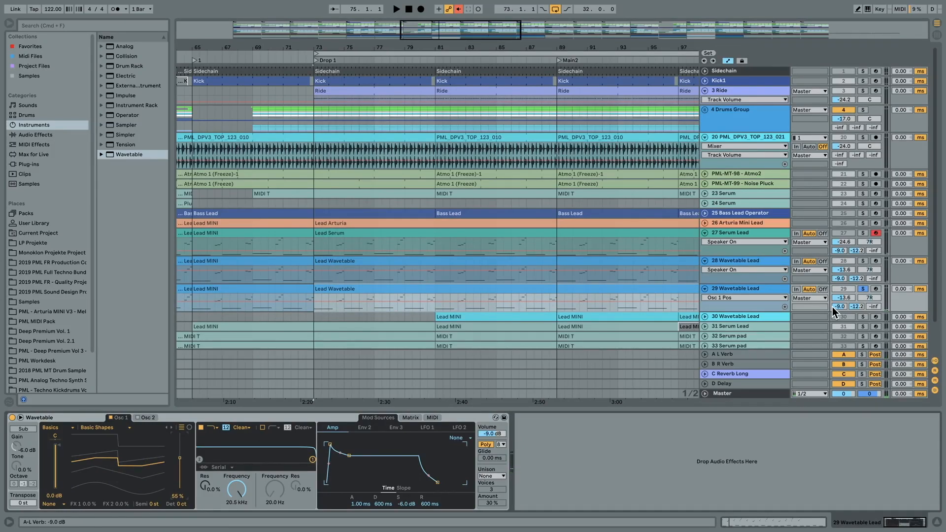
drag(841, 306, 854, 364)
drag(840, 307, 841, 325)
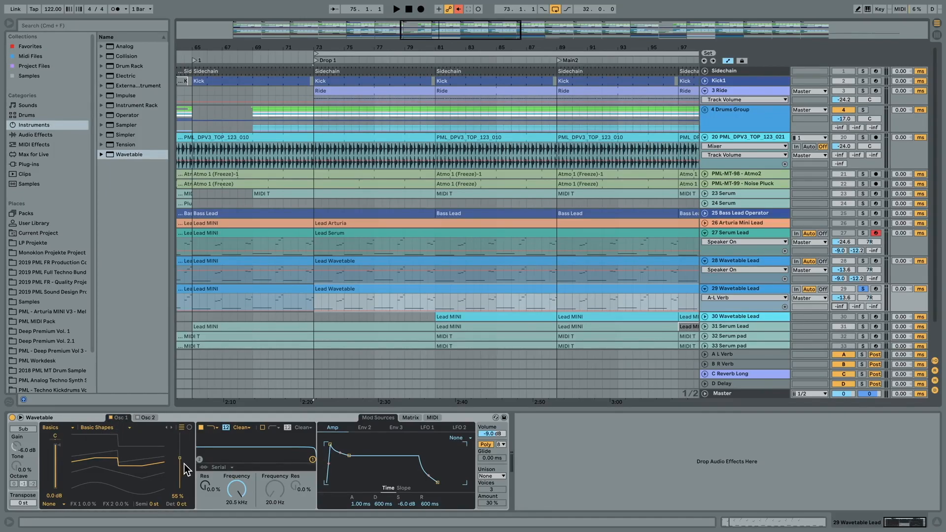
- Set Osc 1's wavetable position to 63% and audition the lead
drag(179, 459, 178, 454)
key(space)
key(space)
key(space)
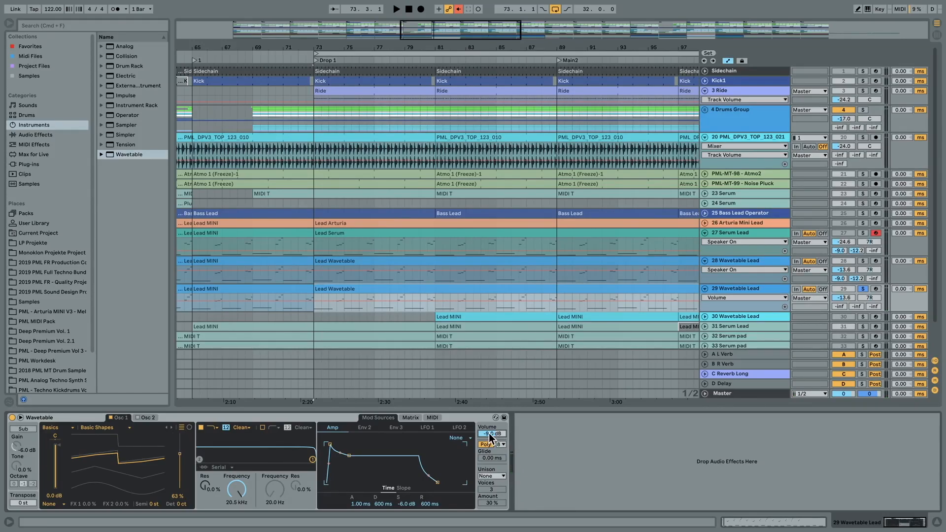
- Set Wavetable's volume to 0.0 dB and its voice mode to Mono with a 125 ms glide
key(Return)
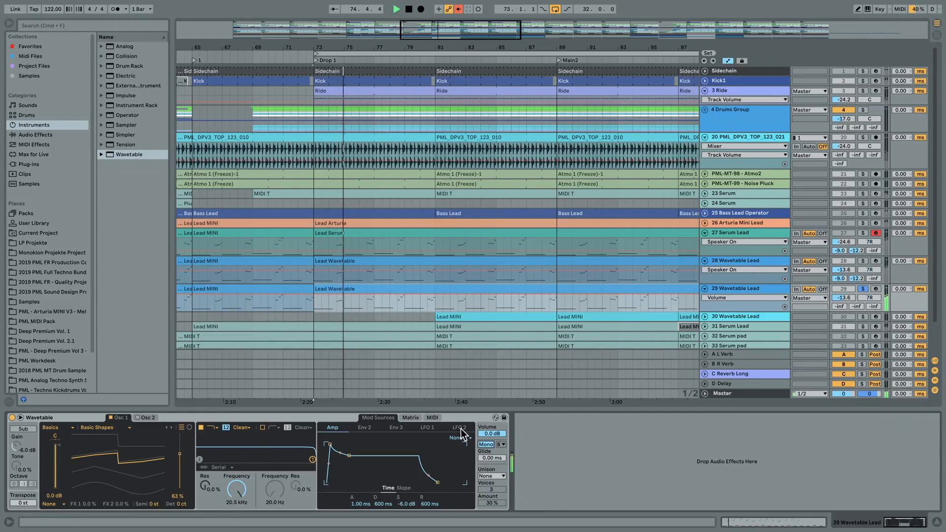
click(498, 458)
drag(498, 458, 498, 441)
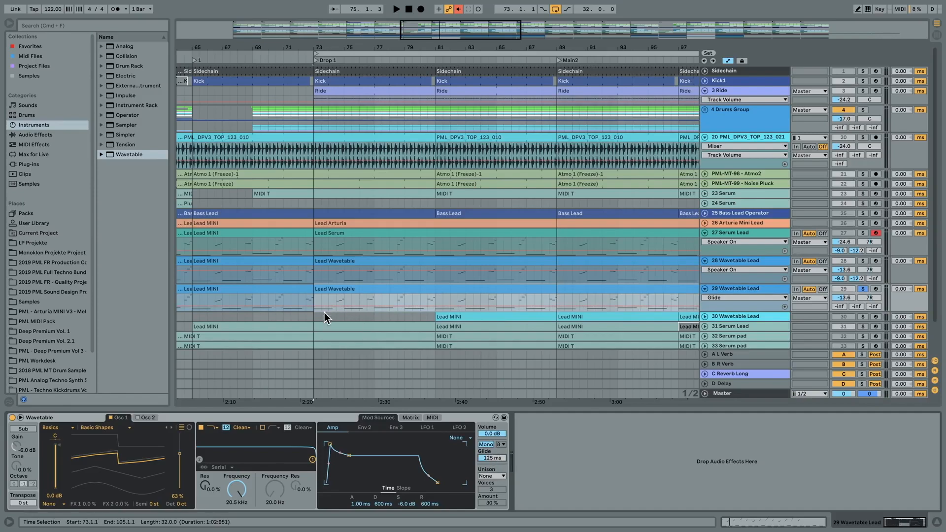
- Audition the lead from bar 74.3 and reduce the glide time to 88.4 ms
click(336, 296)
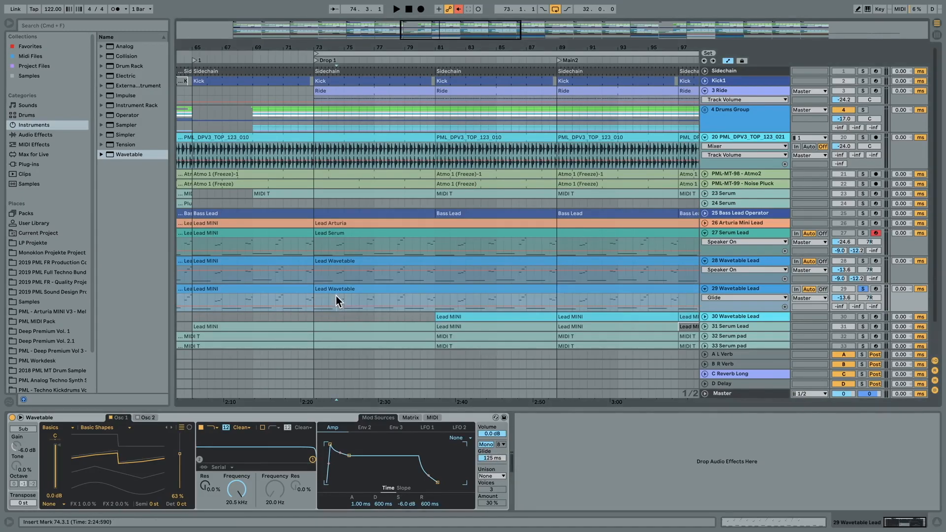
key(space)
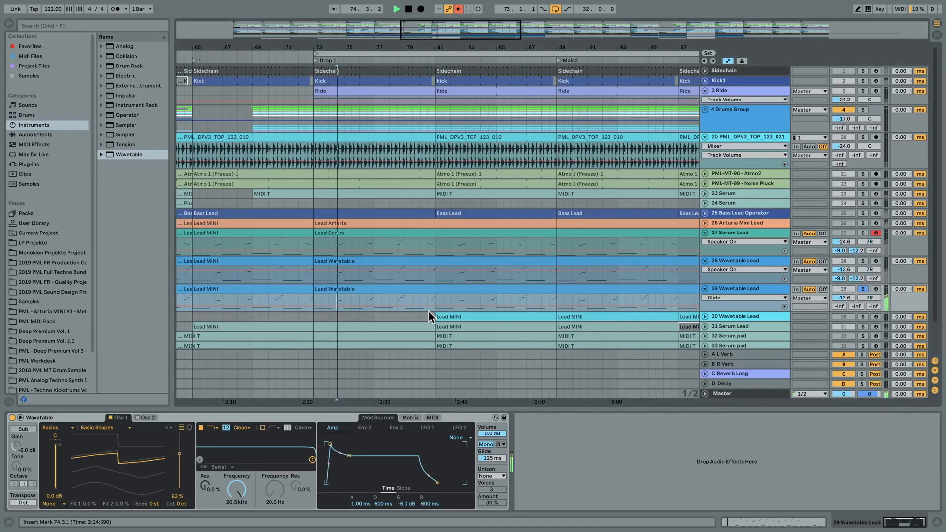
click(493, 456)
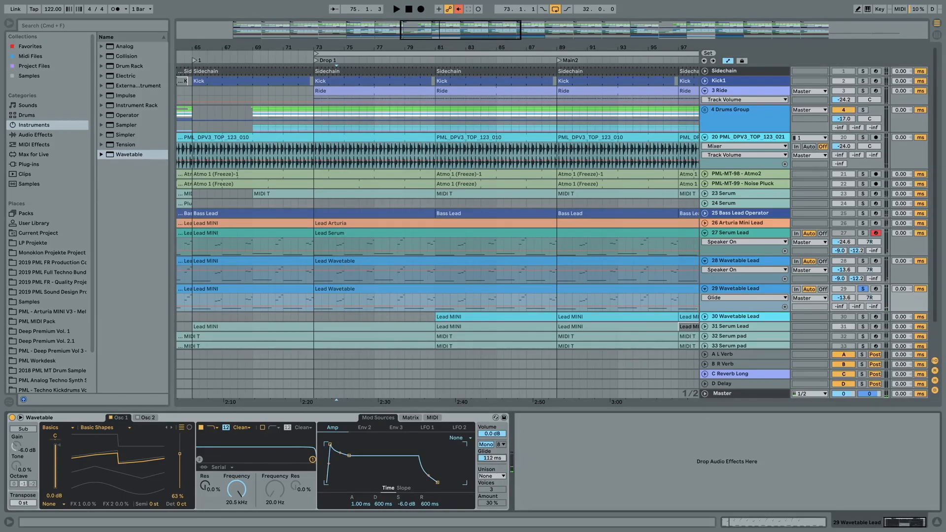
key(space)
key(space)
key(space)
key(space)
- Enable Osc 2 and set its wavetable position to 90% while auditioning the lead
click(139, 418)
drag(177, 492, 179, 438)
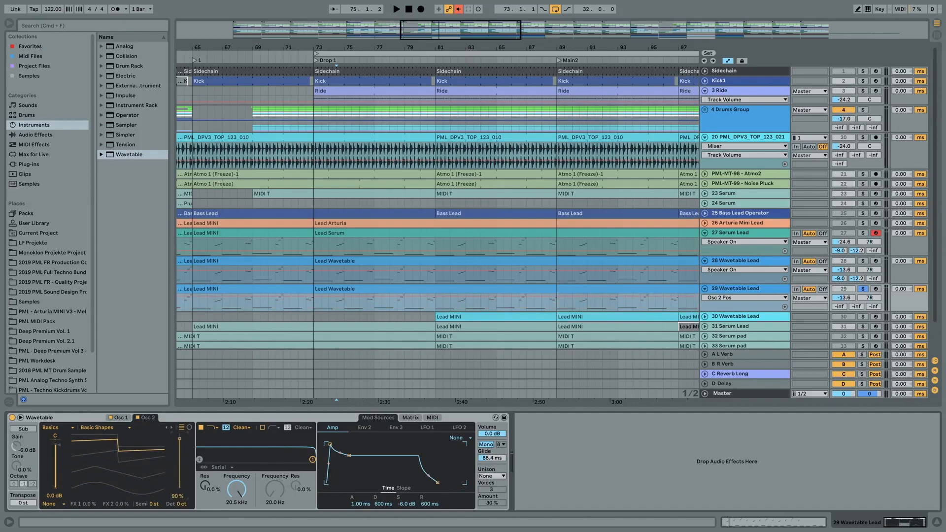
key(space)
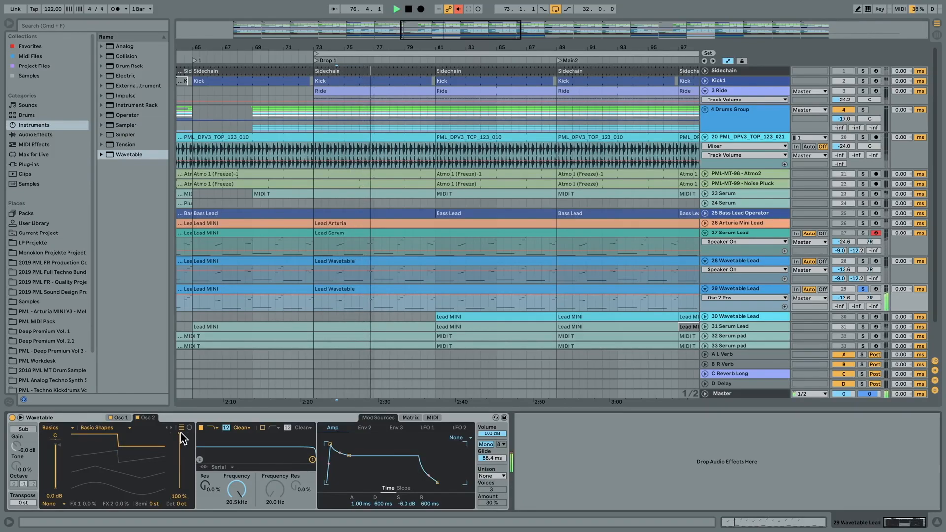
key(space)
drag(181, 434, 181, 444)
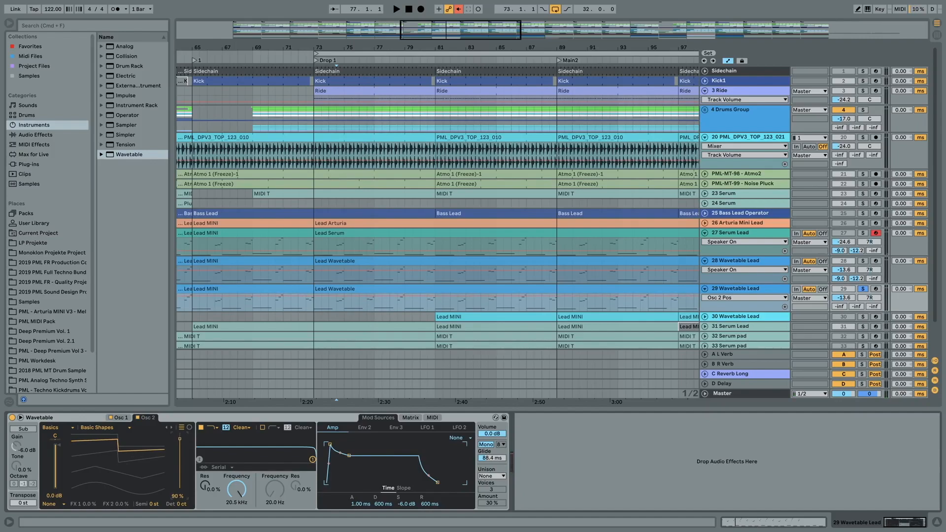
key(space)
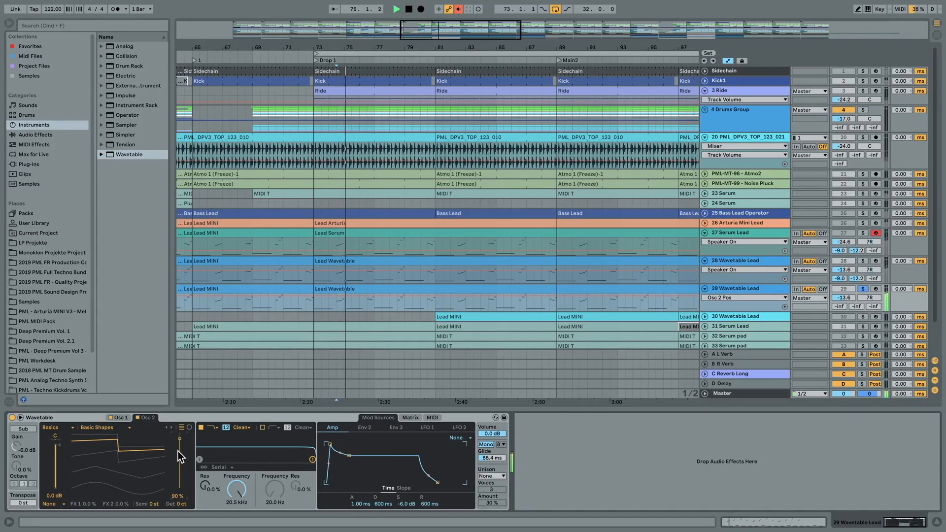
key(space)
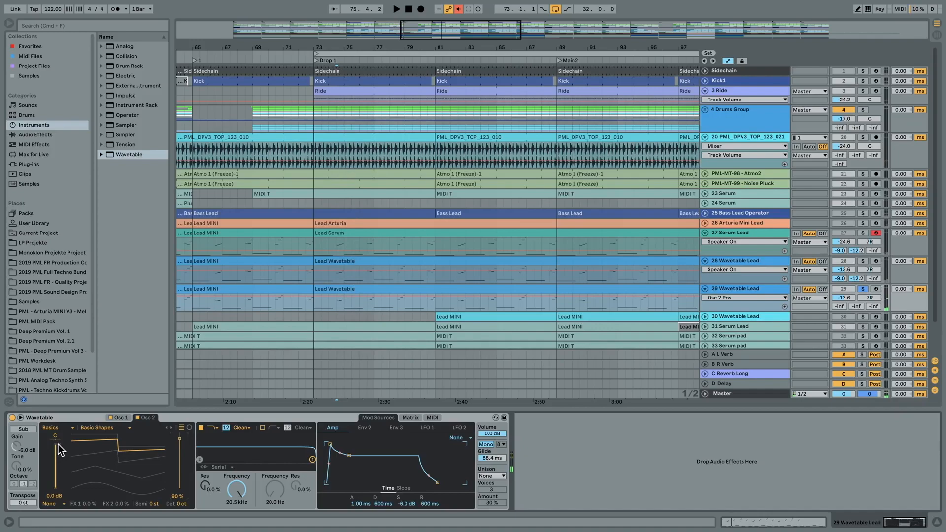
- Lower Osc 2's gain to -18 dB, comparing it with Osc 1 and auditioning the blend
drag(56, 480, 56, 482)
key(space)
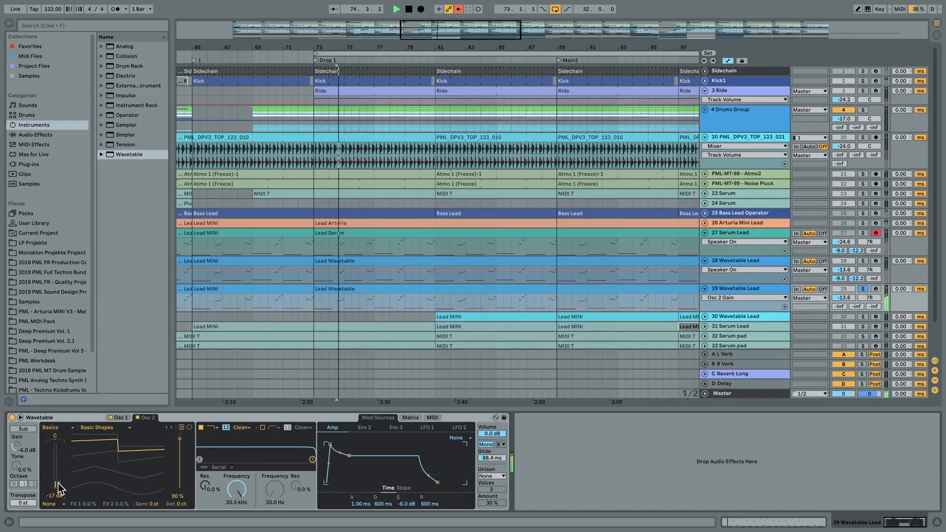
click(119, 418)
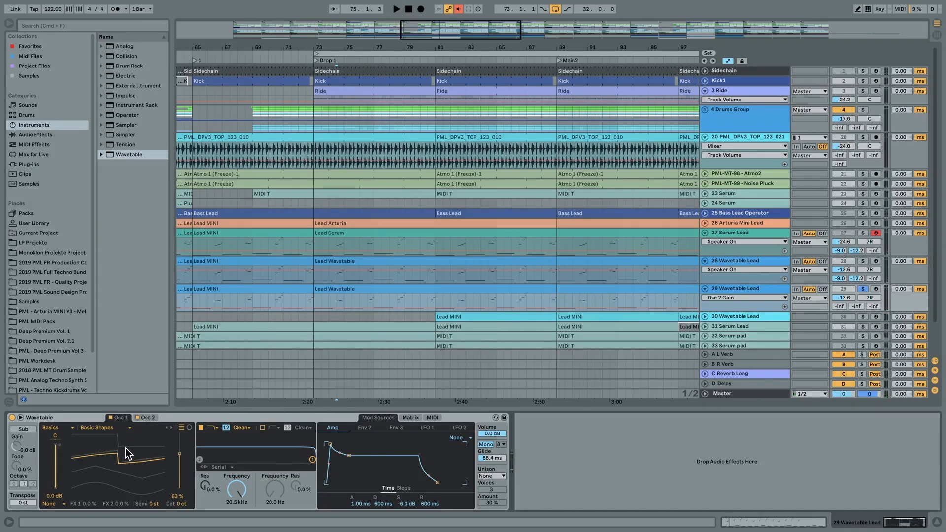
click(147, 418)
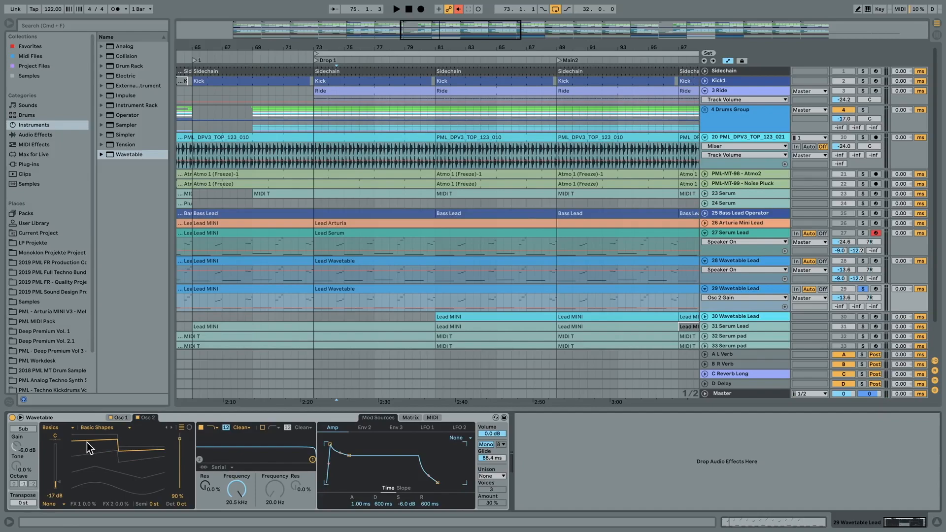
drag(58, 485, 58, 489)
key(space)
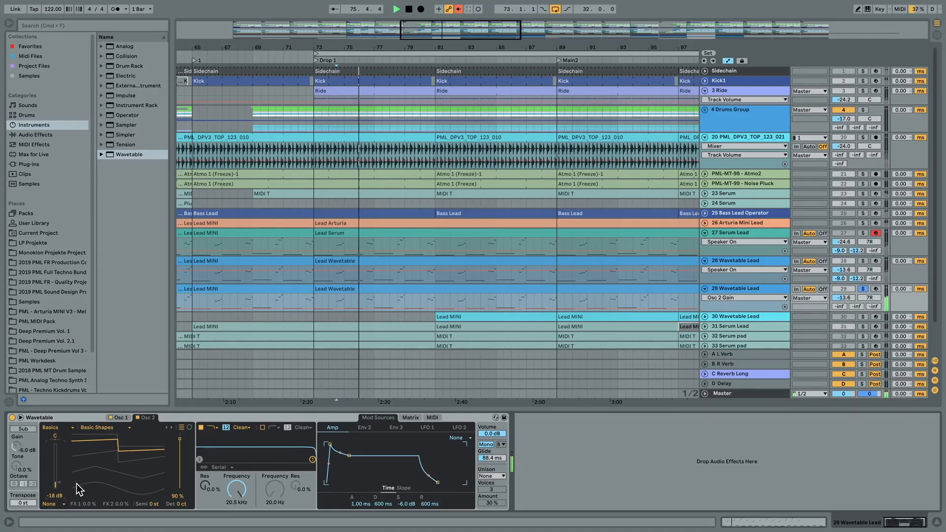
key(space)
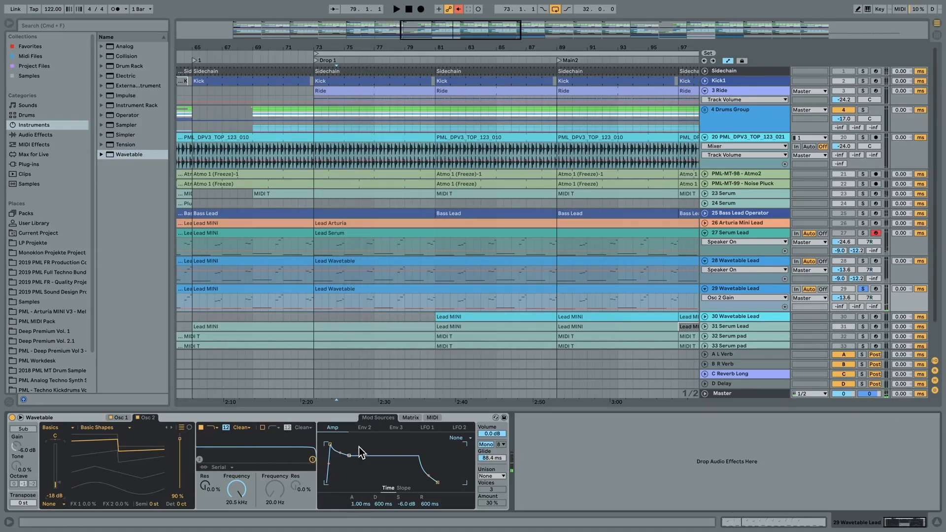
- Set the Amp envelope's attack to 34.0 ms while auditioning the lead
click(360, 427)
click(336, 430)
mouse_move(359, 504)
mouse_down()
mouse_move(359, 482)
mouse_move(366, 515)
mouse_up()
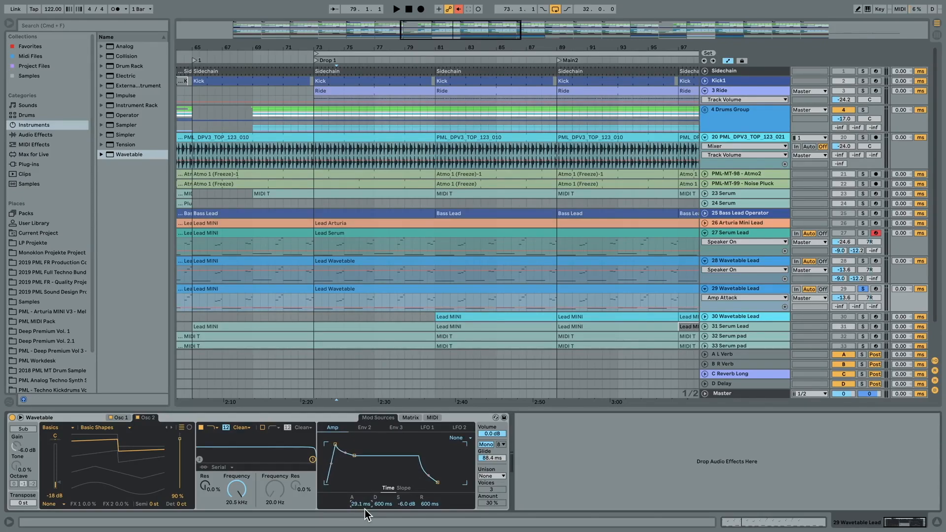
key(space)
drag(365, 505, 365, 504)
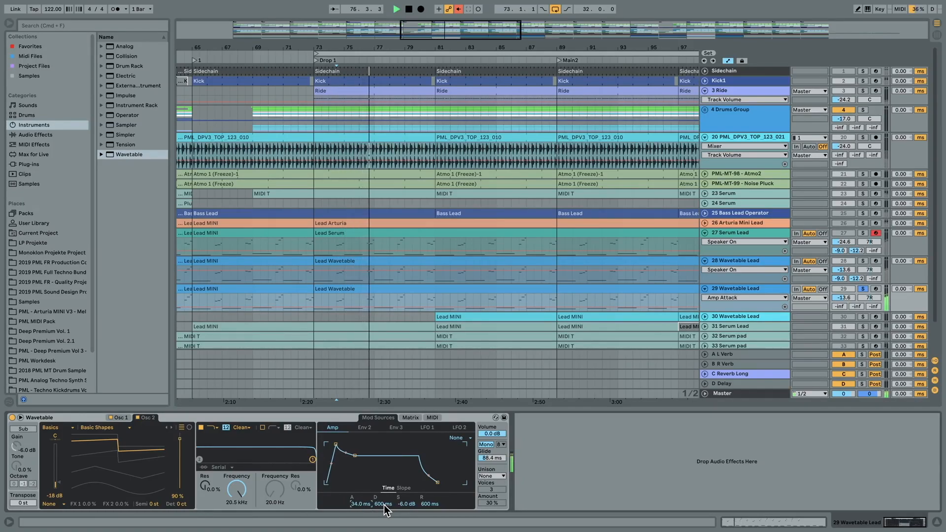
key(space)
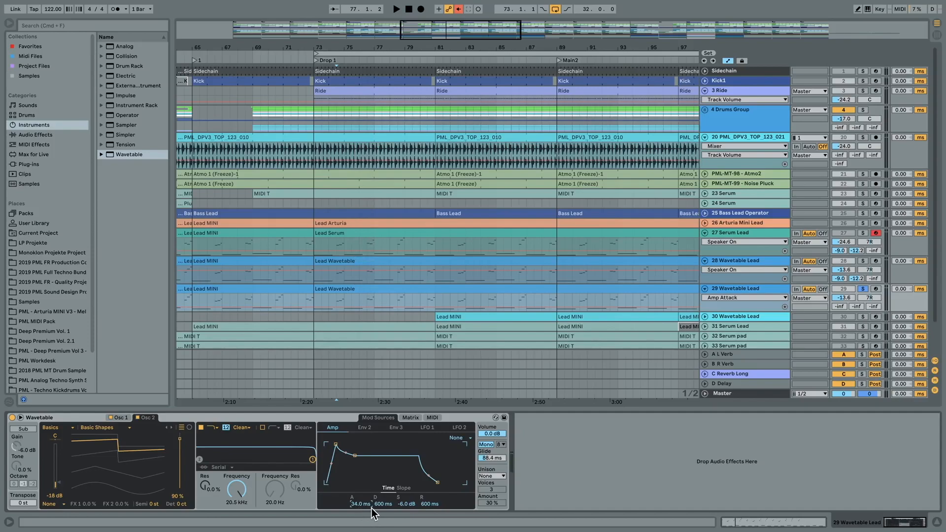
- Set the Amp envelope's decay to 1.59 s and its sustain to -13 dB, auditioning the changes
drag(381, 505, 381, 491)
key(space)
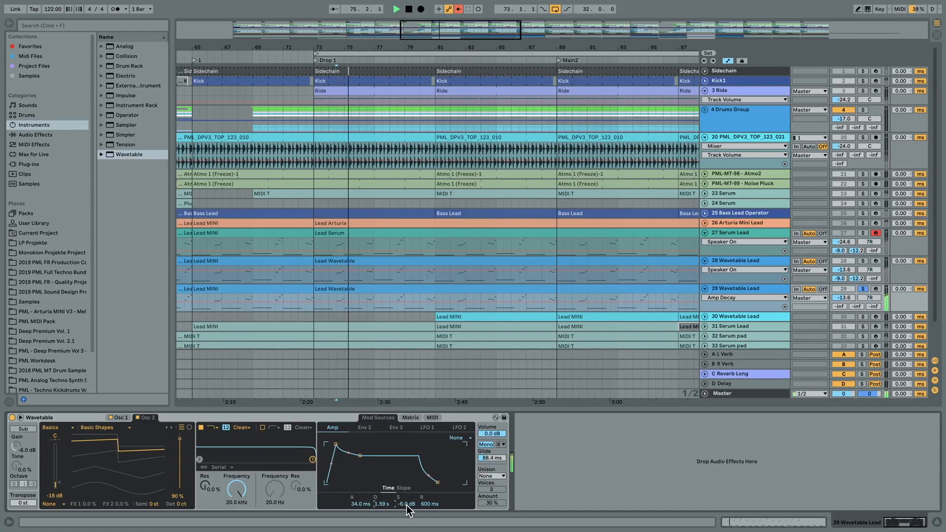
click(406, 505)
drag(407, 504, 407, 513)
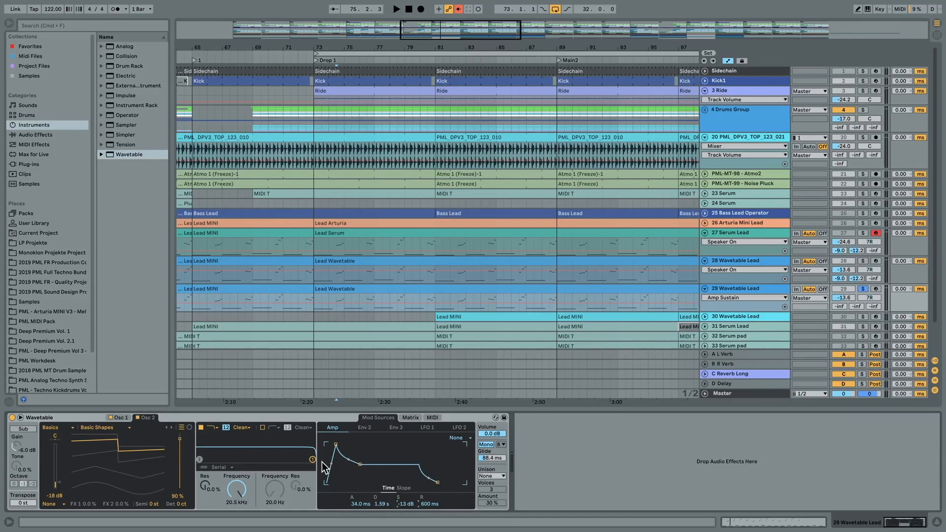
key(space)
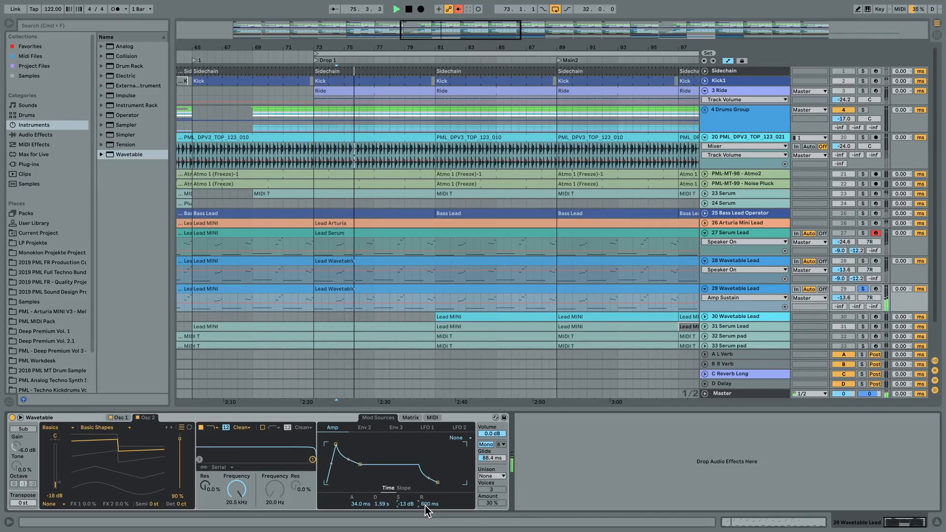
mouse_move(407, 504)
mouse_down()
mouse_move(407, 515)
mouse_move(409, 496)
mouse_up()
key(space)
- Shorten the Amp envelope's release to 335 ms and audition the lead
click(431, 504)
drag(431, 505, 430, 510)
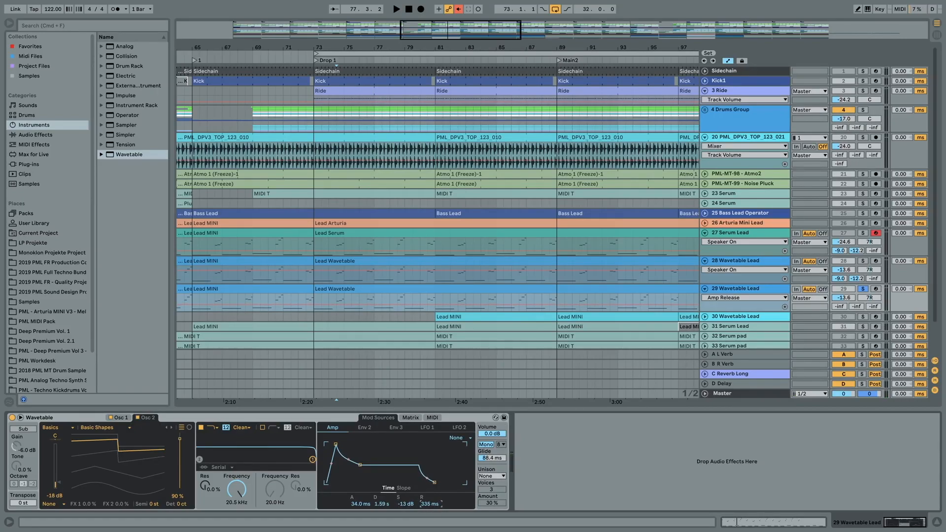
key(space)
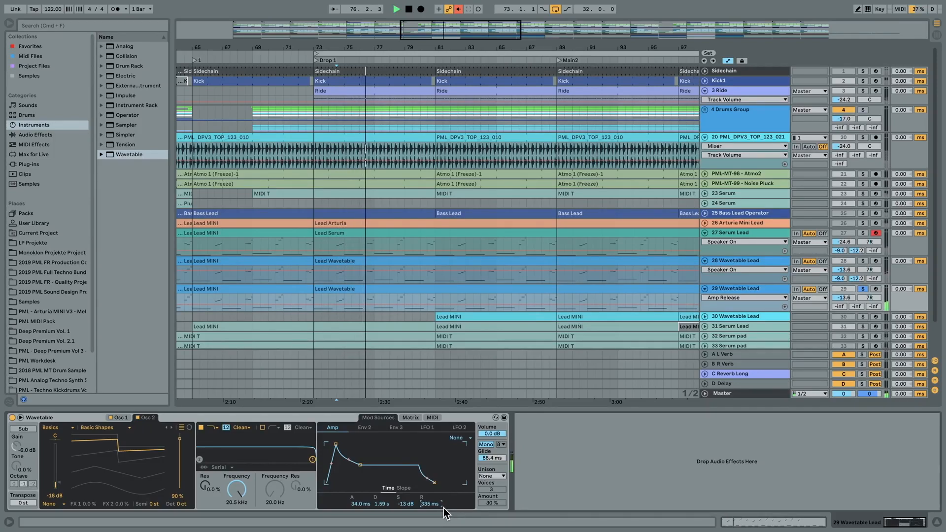
key(space)
- Sweep Filter 1's frequency, lower it to 1.63 kHz and display the modulation matrix
click(237, 489)
drag(245, 492, 245, 530)
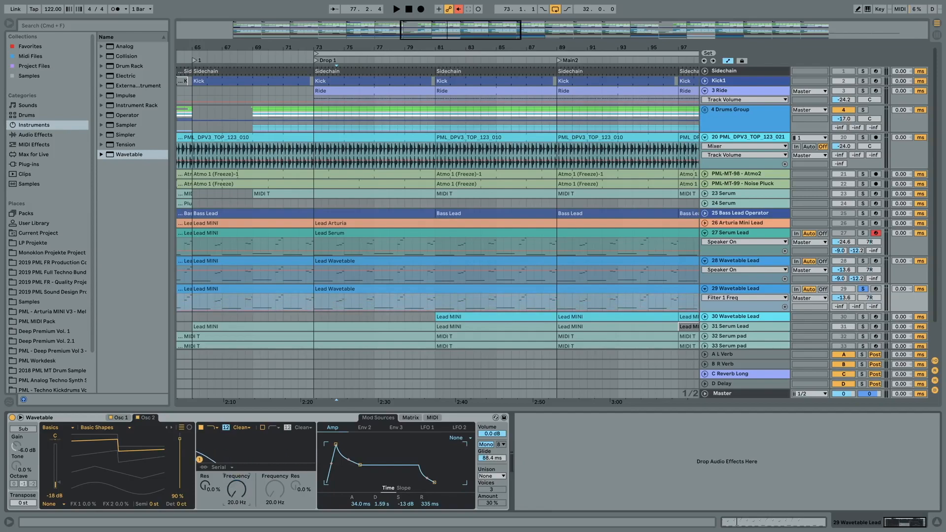
drag(237, 489, 236, 462)
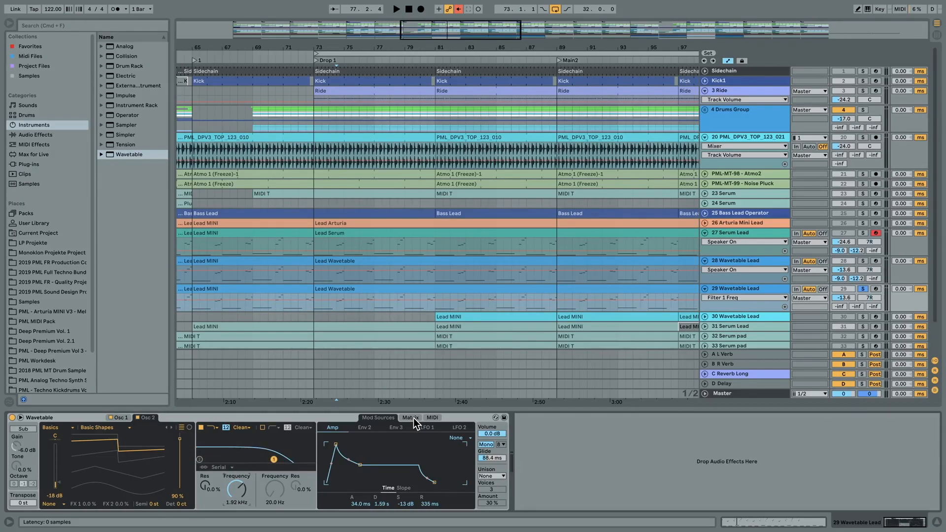
click(411, 418)
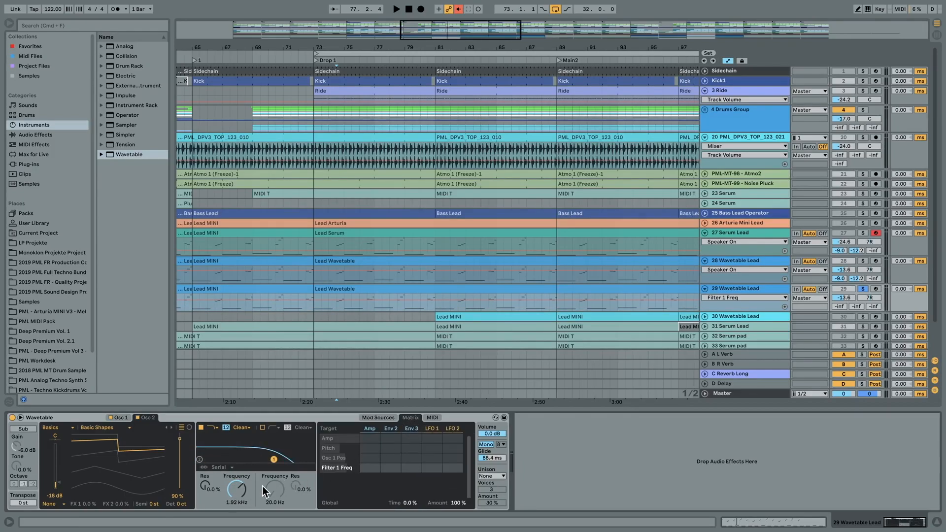
mouse_move(236, 489)
mouse_down()
mouse_move(236, 510)
mouse_move(236, 485)
mouse_up()
- Display the Env 2 envelope and sweep Filter 1's frequency from 20.0 Hz up to 20.5 kHz
click(389, 429)
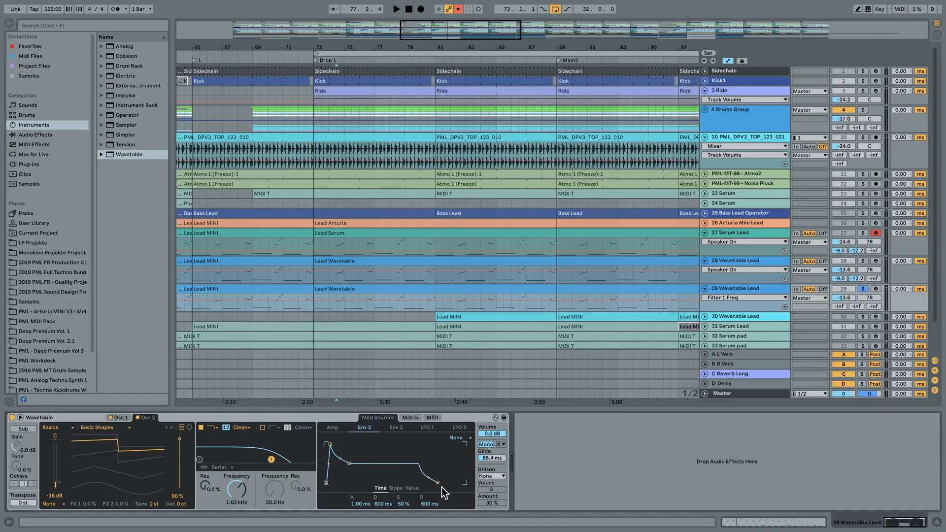
drag(237, 490, 237, 530)
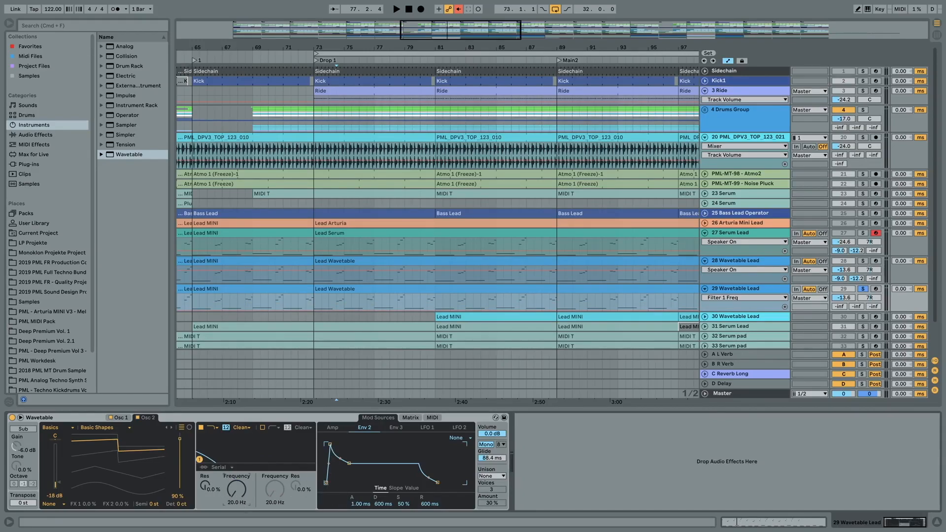
drag(237, 489, 236, 390)
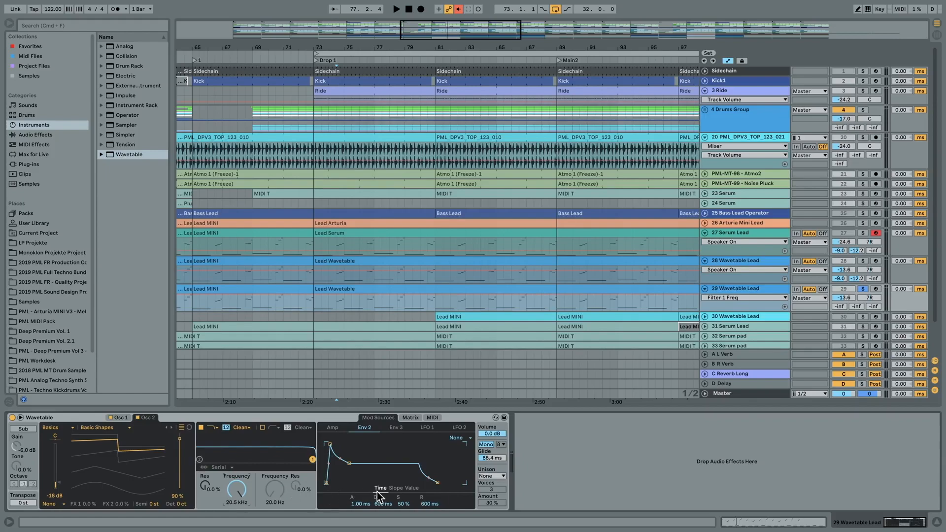
- Lower Filter 1's frequency to 20.0 Hz and audition the lead with Env 2 driving the cutoff
drag(237, 490, 237, 529)
drag(250, 488, 251, 512)
key(space)
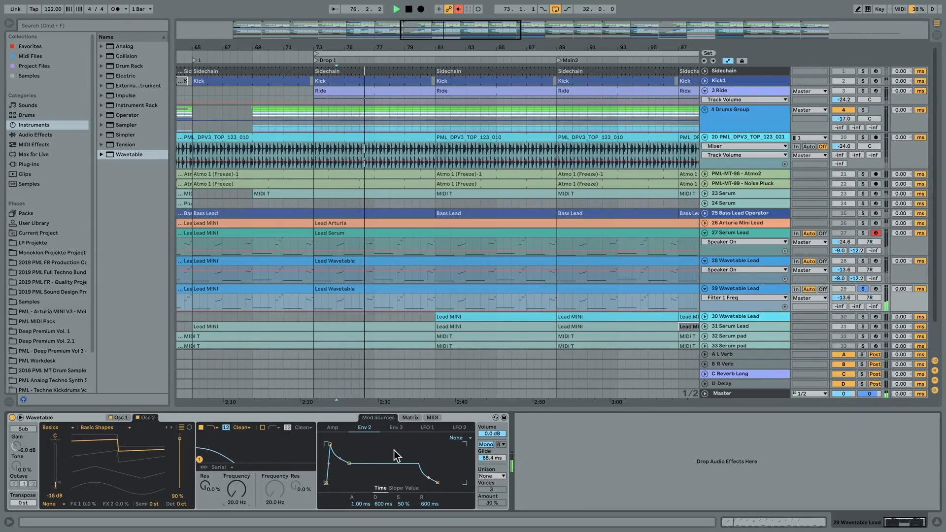
key(space)
- Set Env 2's attack to 34.0 ms and its decay to 1.59 s, auditioning each change
drag(357, 505, 357, 488)
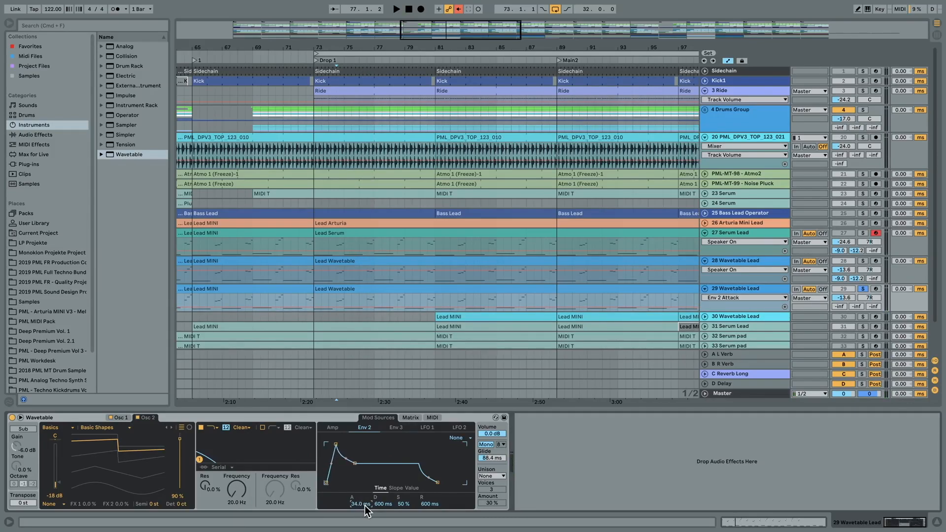
key(space)
key(space)
drag(383, 506, 383, 491)
key(space)
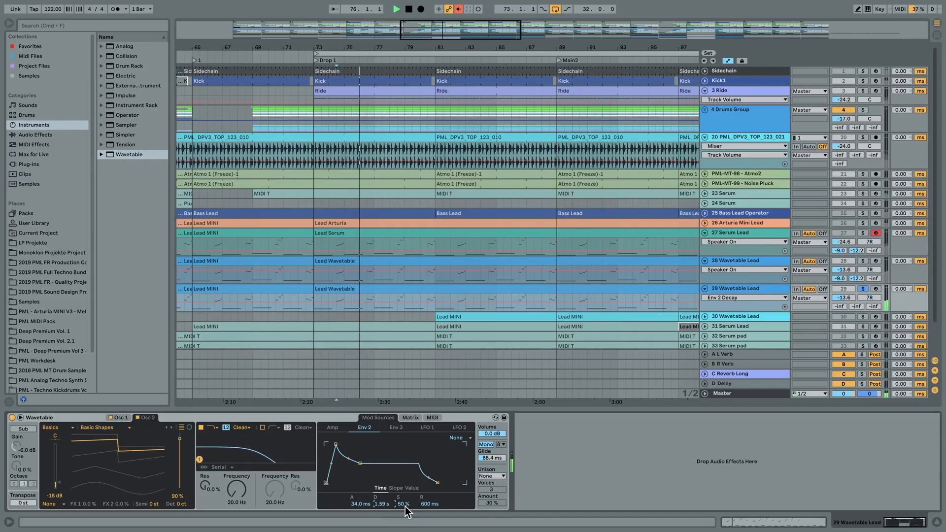
- Set Env 2's sustain to 55 % and its release to 335 ms, and audition the lead
drag(403, 505, 430, 515)
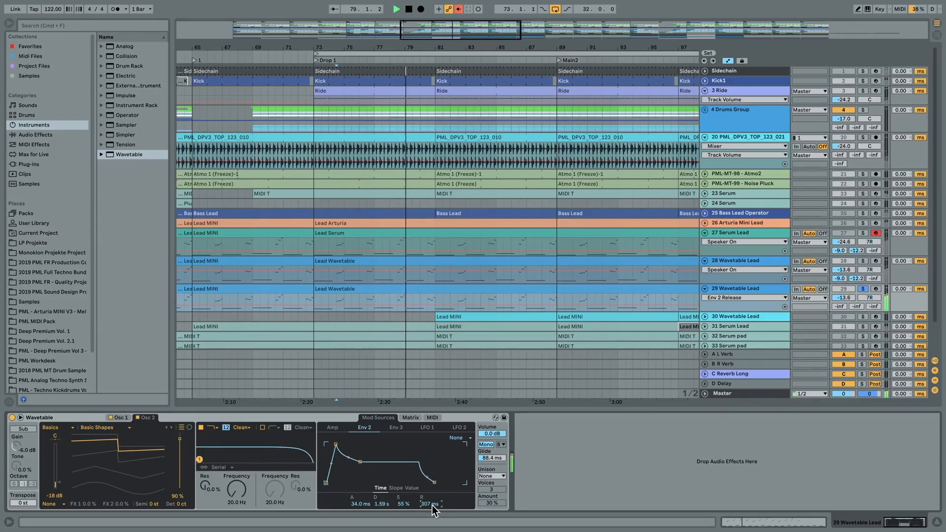
key(space)
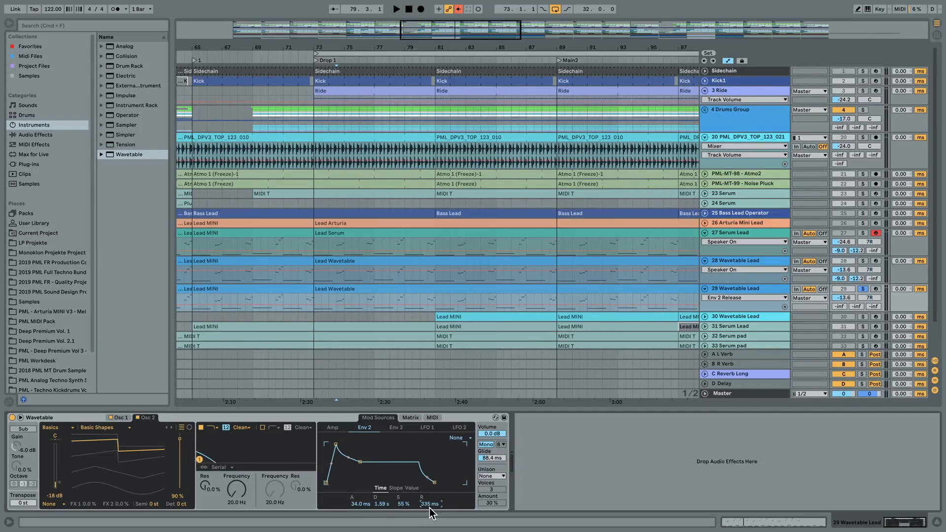
key(space)
- Set Env 2's modulation amount on Filter 1 Freq to 80 in the matrix, auditioning the result
click(409, 418)
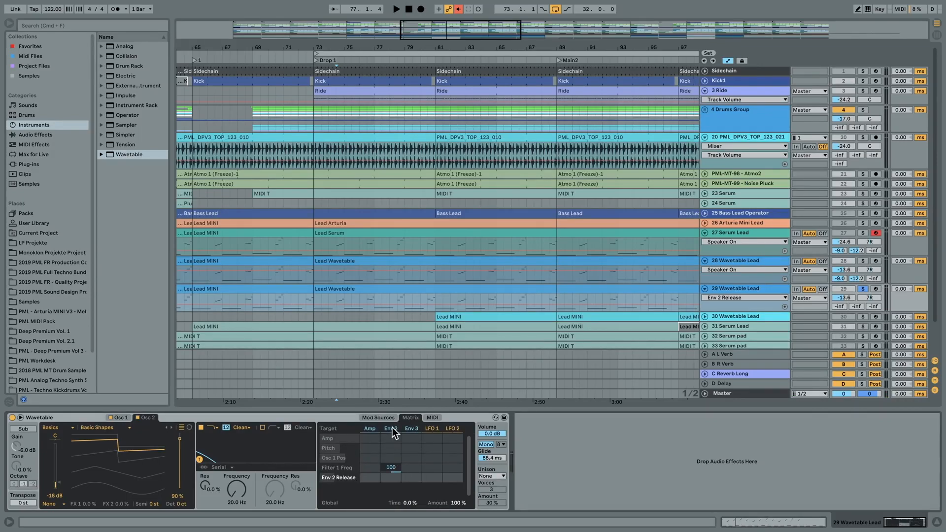
click(391, 428)
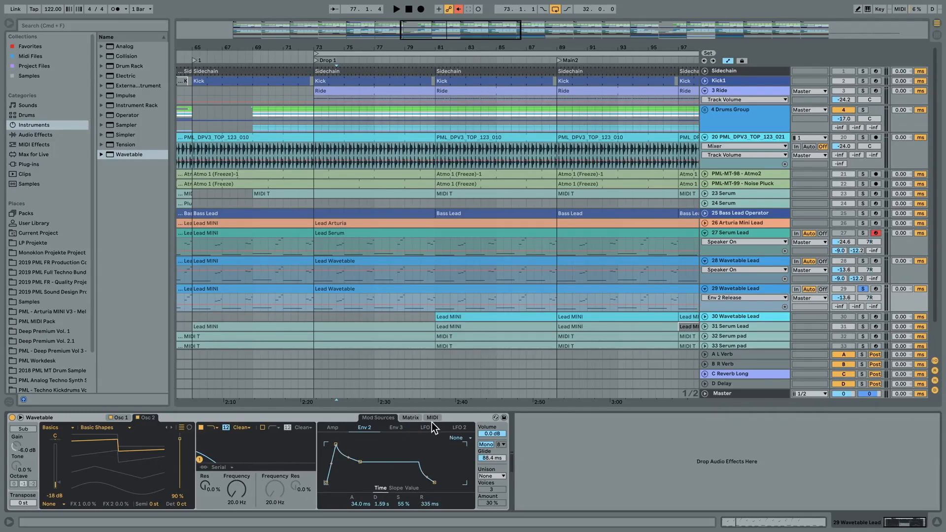
click(410, 419)
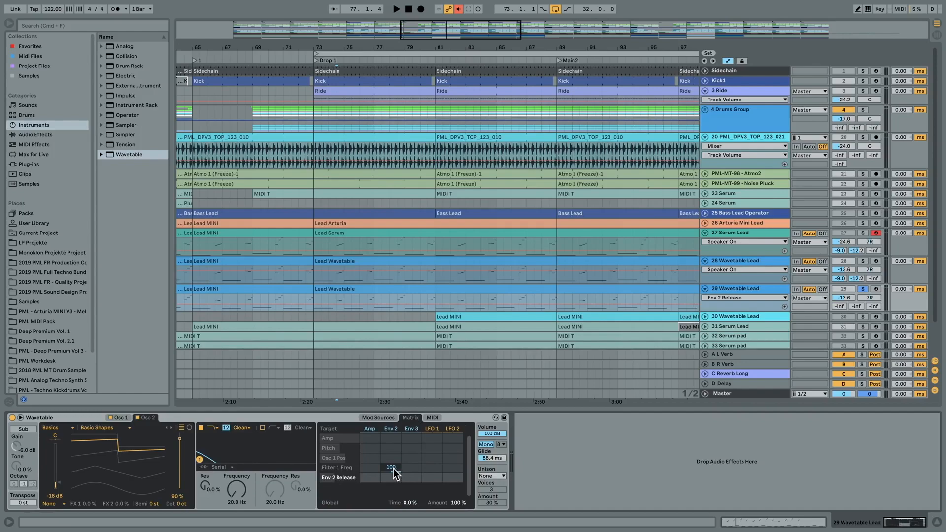
drag(395, 469, 394, 478)
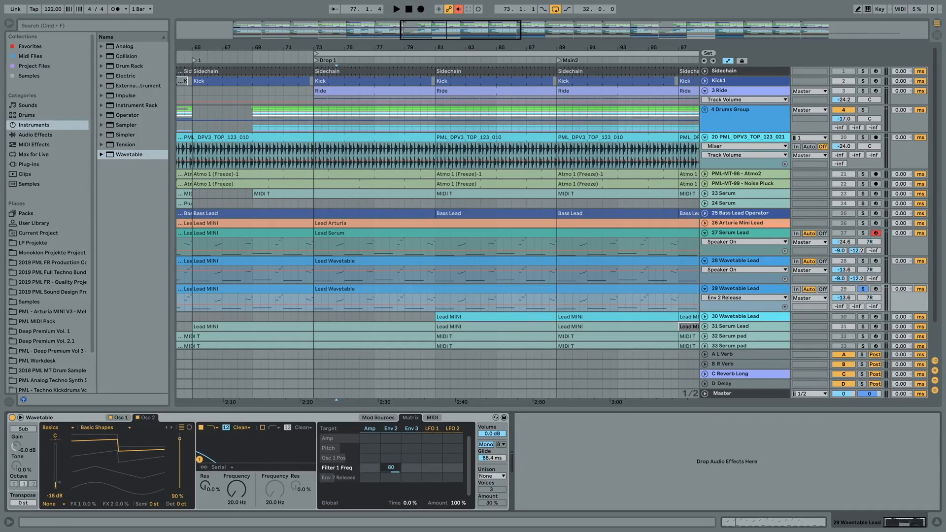
key(space)
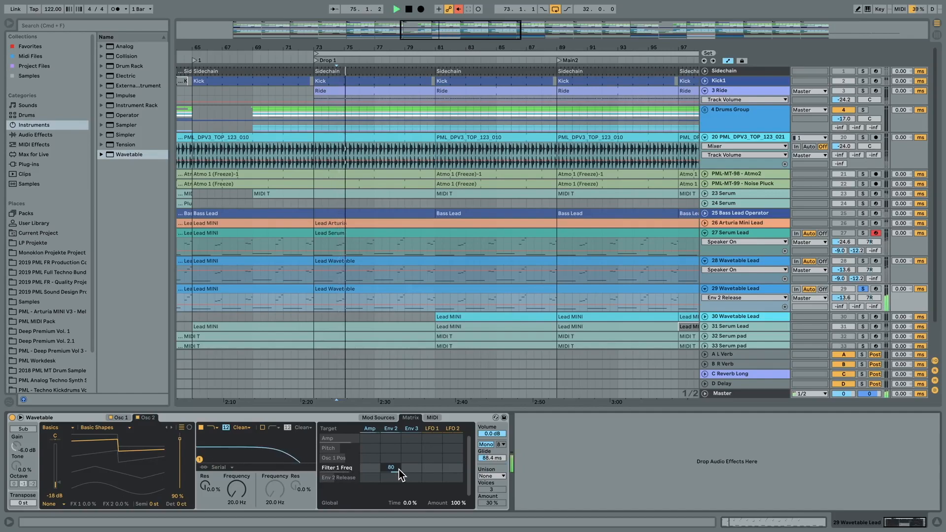
key(space)
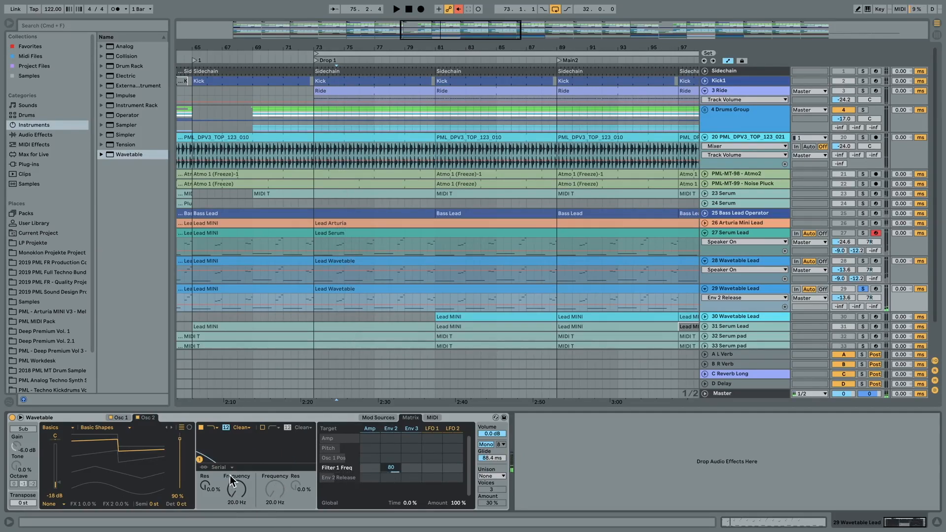
drag(391, 468, 391, 461)
drag(394, 466, 394, 468)
key(space)
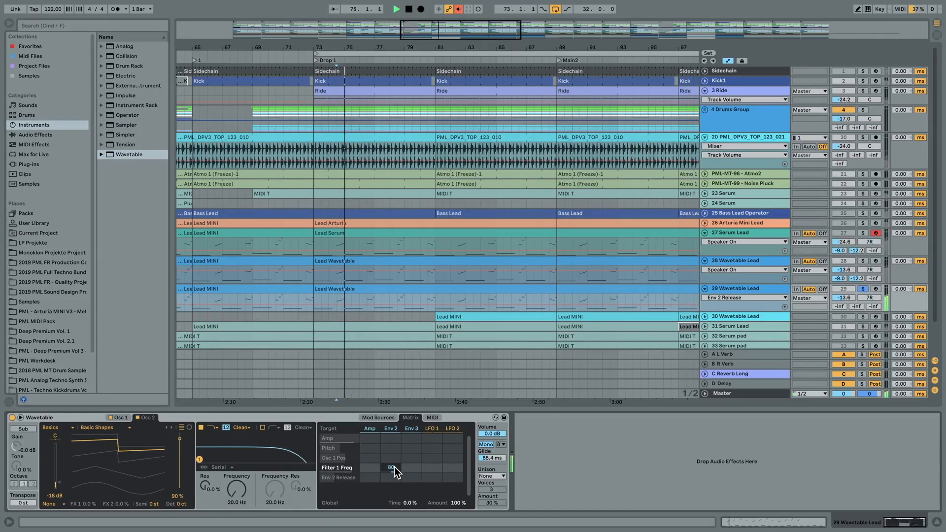
key(space)
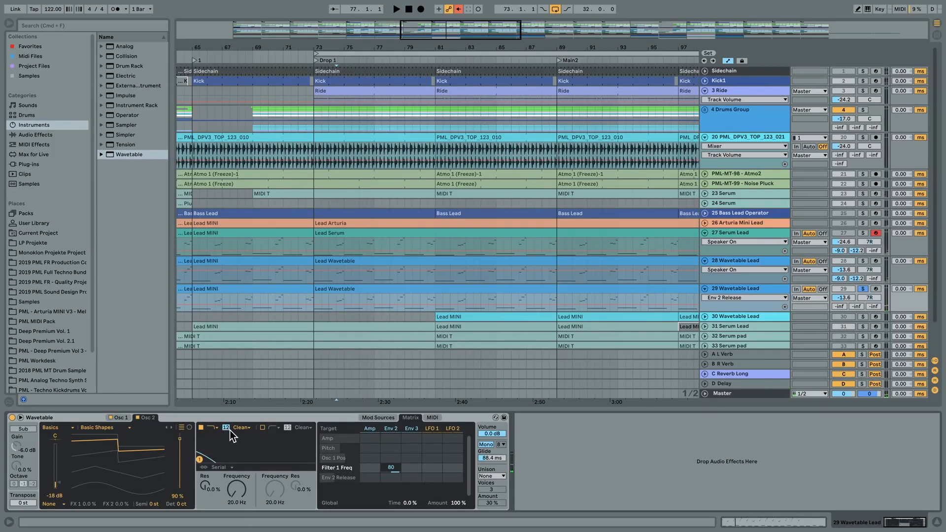
- Compare Filter 1's 12 and 24 dB slopes, keep 24 dB with the frequency at 20.0 Hz, and audition the lead
click(226, 428)
drag(235, 490, 234, 461)
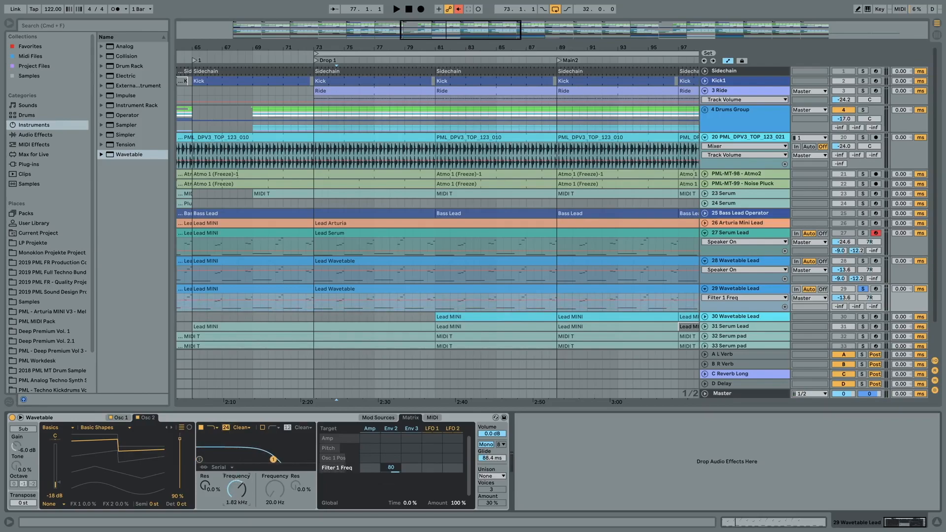
click(227, 428)
click(227, 427)
click(227, 428)
click(227, 428)
drag(234, 487, 223, 501)
key(space)
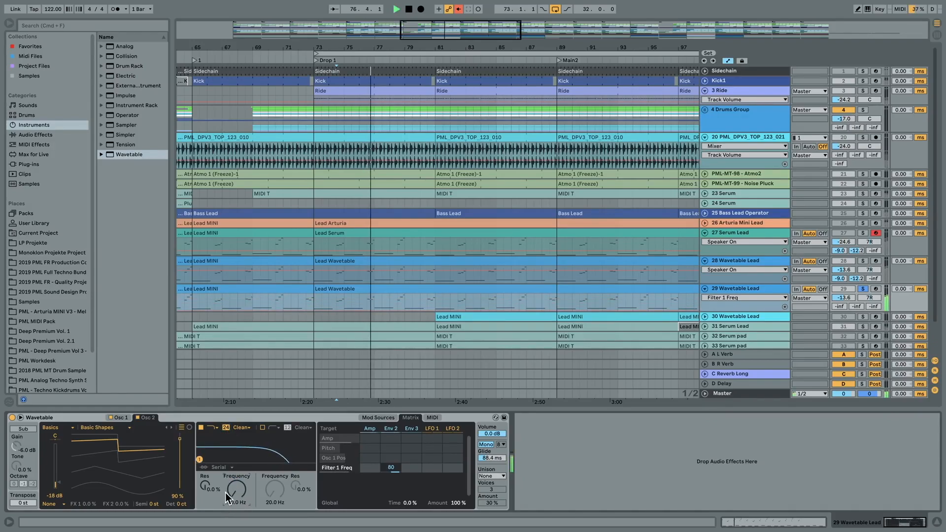
key(space)
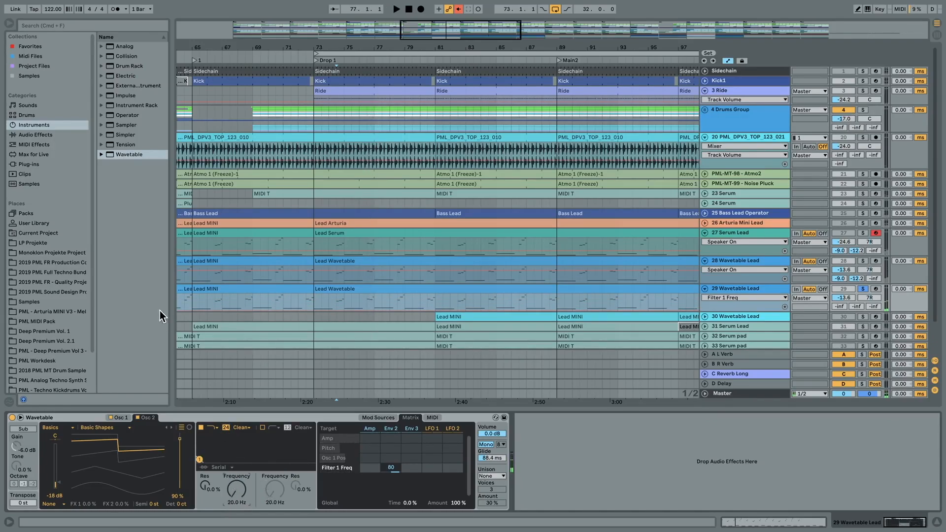
- Add the Erosion audio effect after Wavetable and set it to Wide Noise mode
click(31, 135)
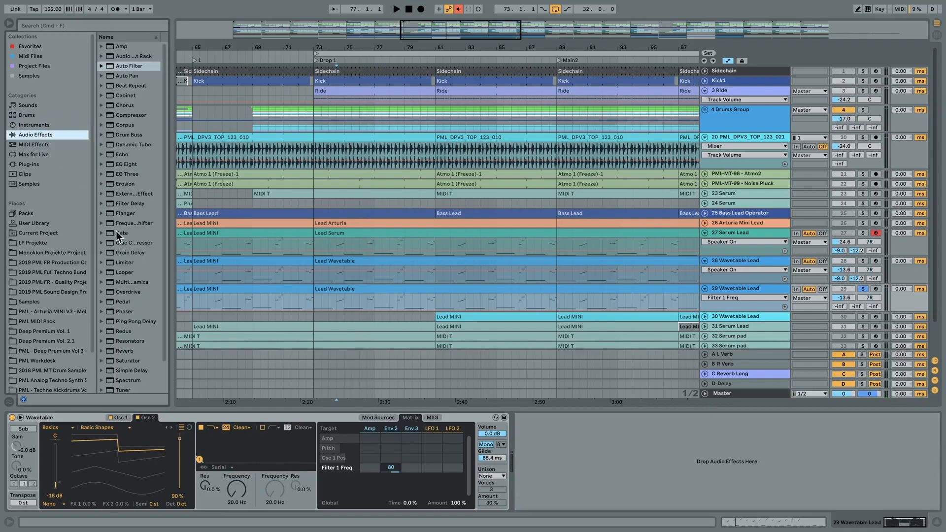
click(123, 185)
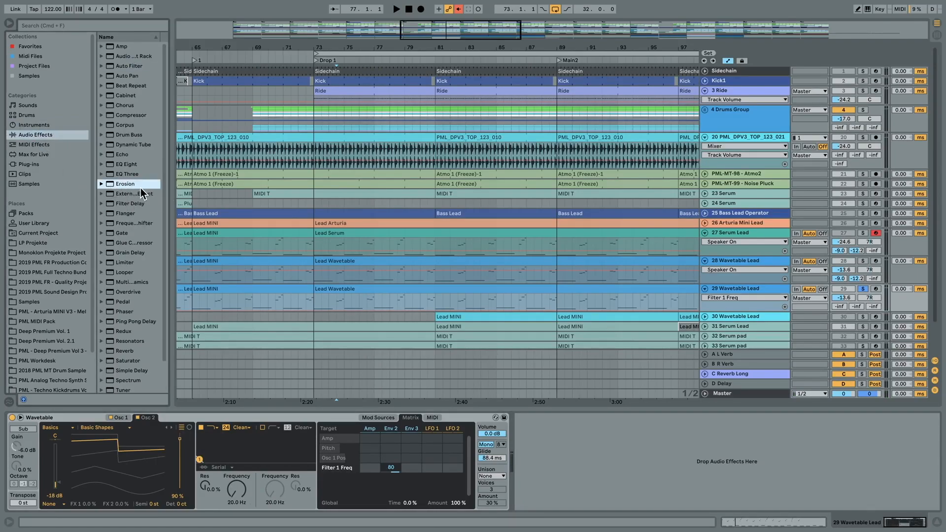
drag(127, 186, 552, 450)
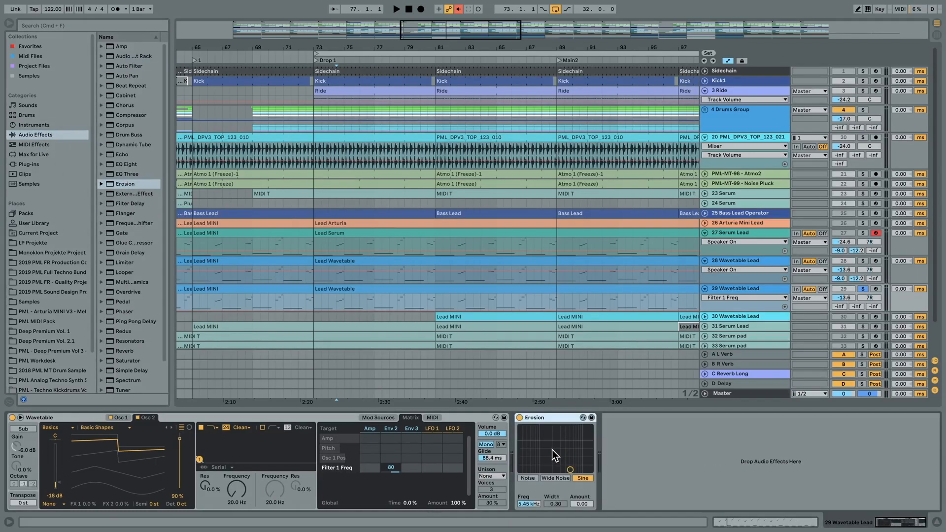
click(558, 479)
- Set Erosion's frequency to 419 Hz, its width to 0.49 and its amount to 7.03 while auditioning
drag(569, 471, 524, 455)
key(space)
drag(525, 456, 526, 449)
drag(581, 503, 581, 509)
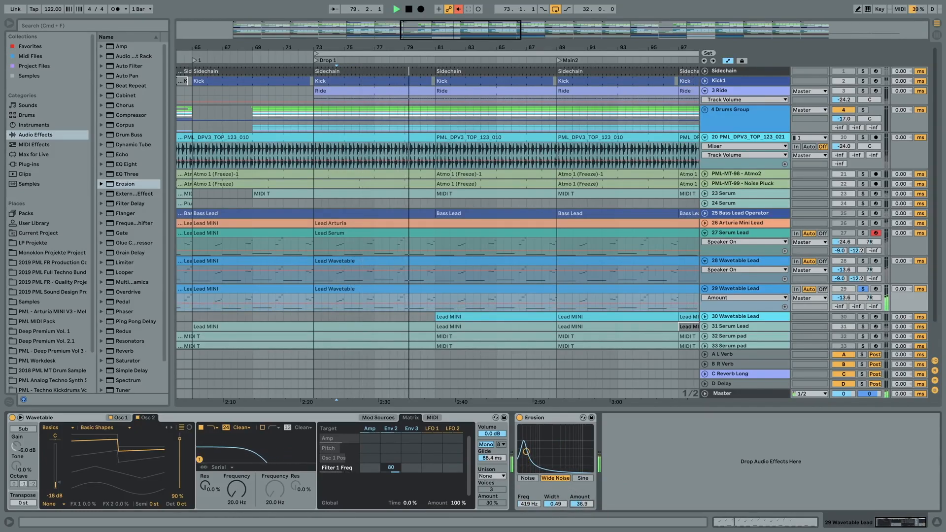
key(space)
key(space)
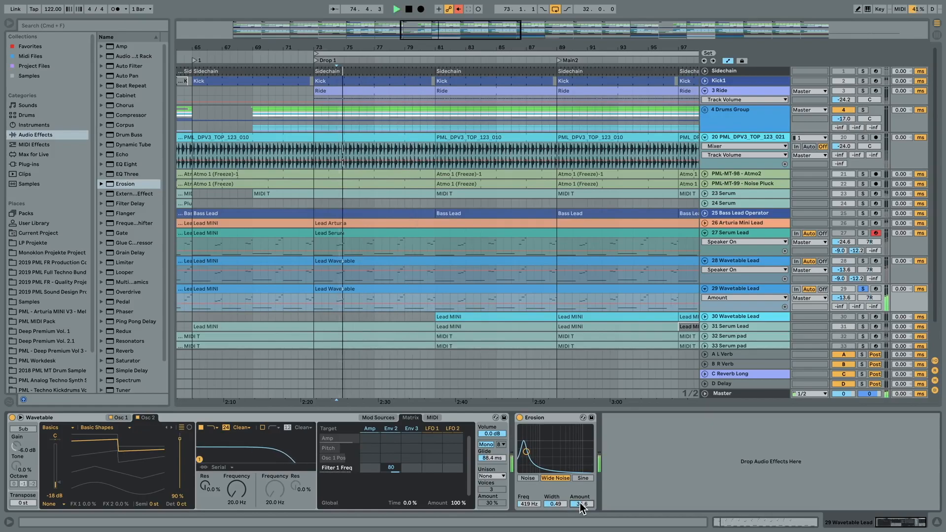
drag(583, 507, 582, 516)
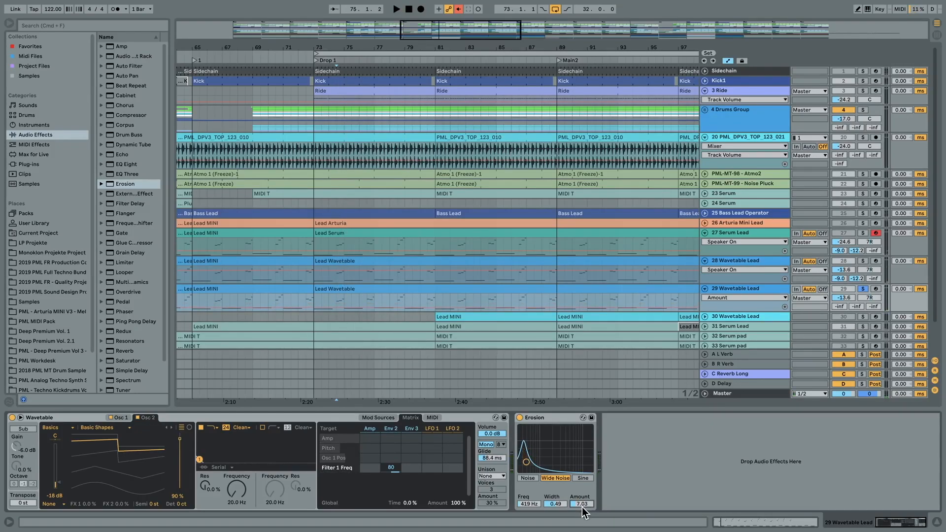
key(space)
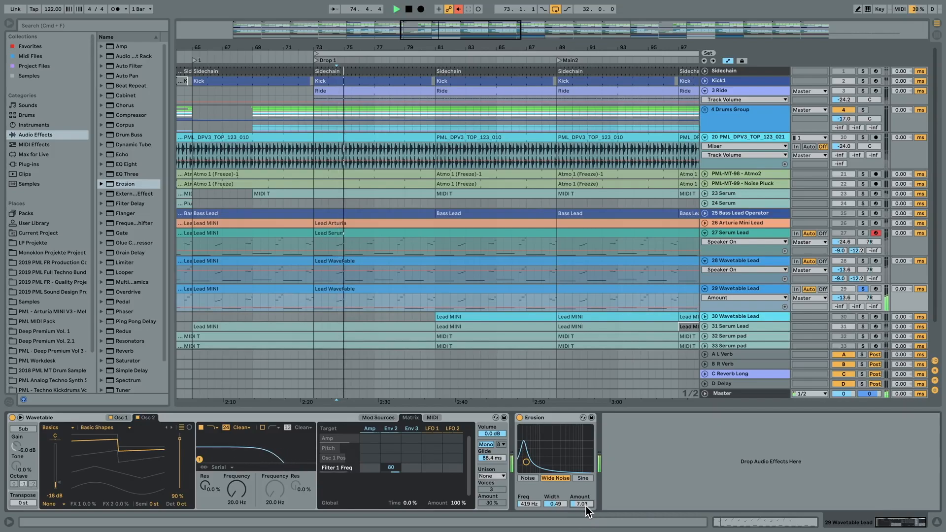
key(space)
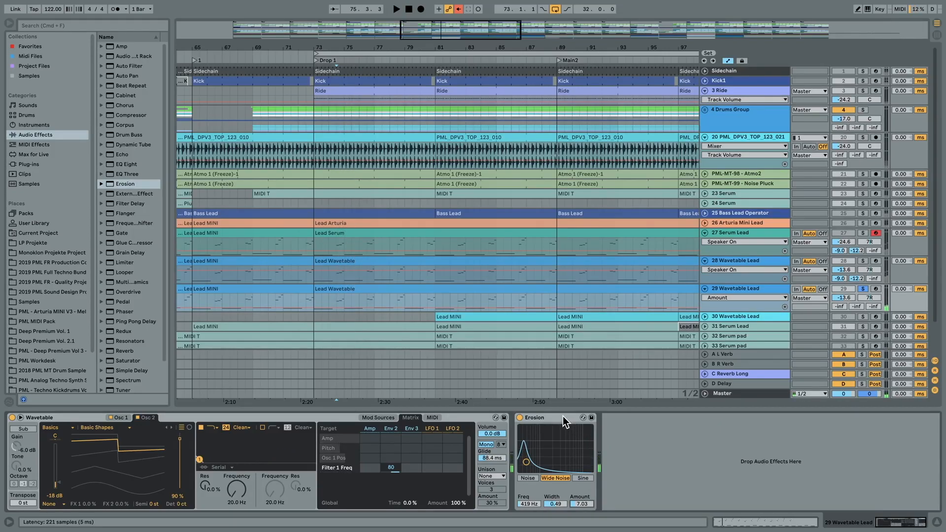
- Duplicate Erosion and raise the copy's frequency to 15.3 kHz with an amount of 9.64, auditioning the result
click(563, 418)
right_click(559, 419)
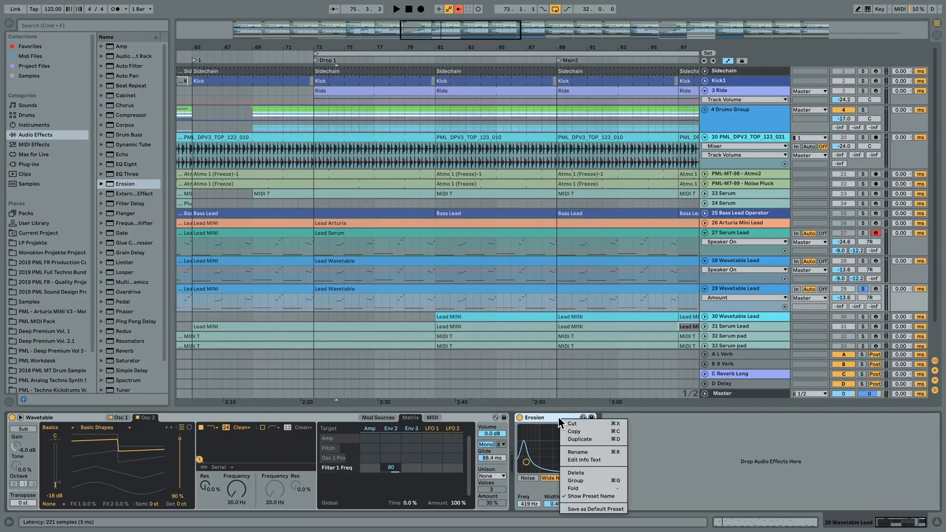
click(596, 439)
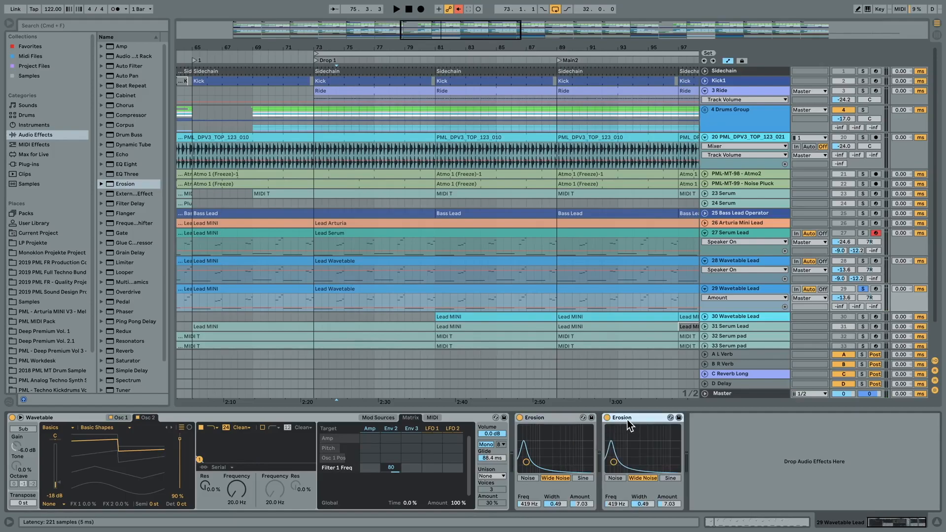
drag(614, 466, 671, 460)
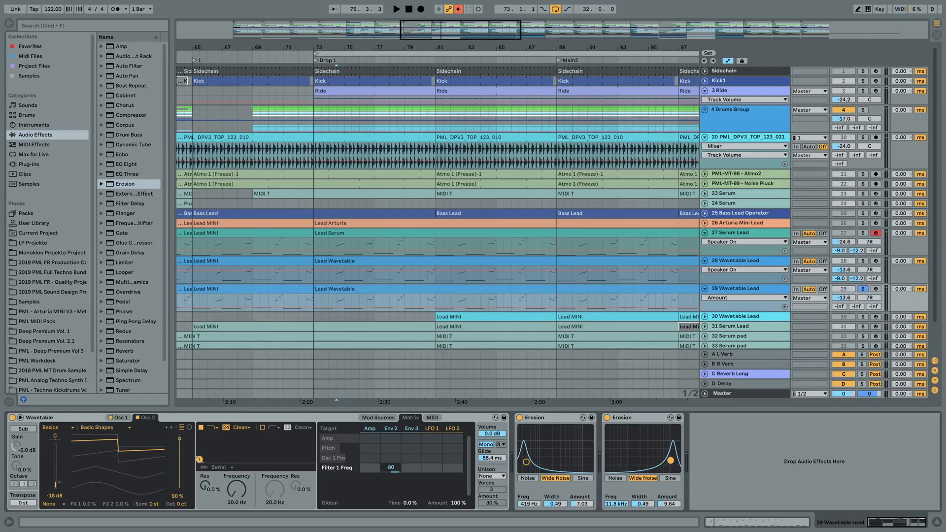
key(space)
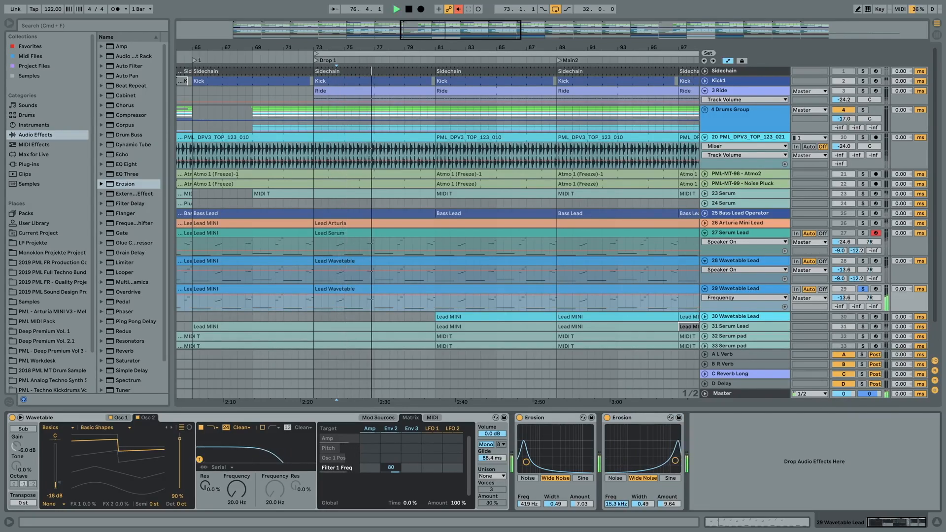
key(space)
- Set the second Erosion's frequency to 14.9 kHz and its amount to 1.48, auditioning the lead repeatedly
mouse_move(624, 504)
mouse_down()
mouse_move(672, 508)
mouse_move(673, 477)
mouse_move(672, 513)
mouse_up()
click(673, 504)
key(space)
key(space)
key(space)
key(space)
key(space)
key(space)
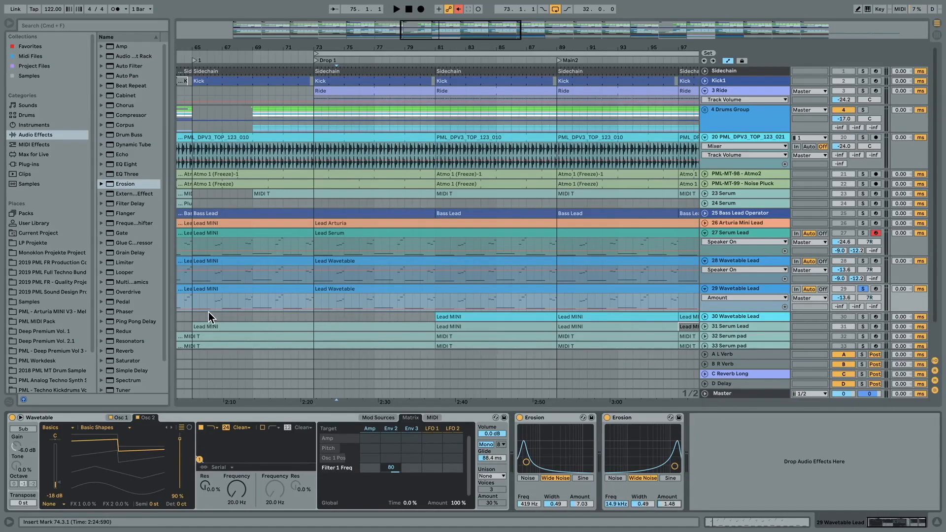
- Add Simple Delay after the second Erosion with 20 % feedback and 21 % dry/wet, and audition it
click(116, 372)
drag(116, 374, 737, 462)
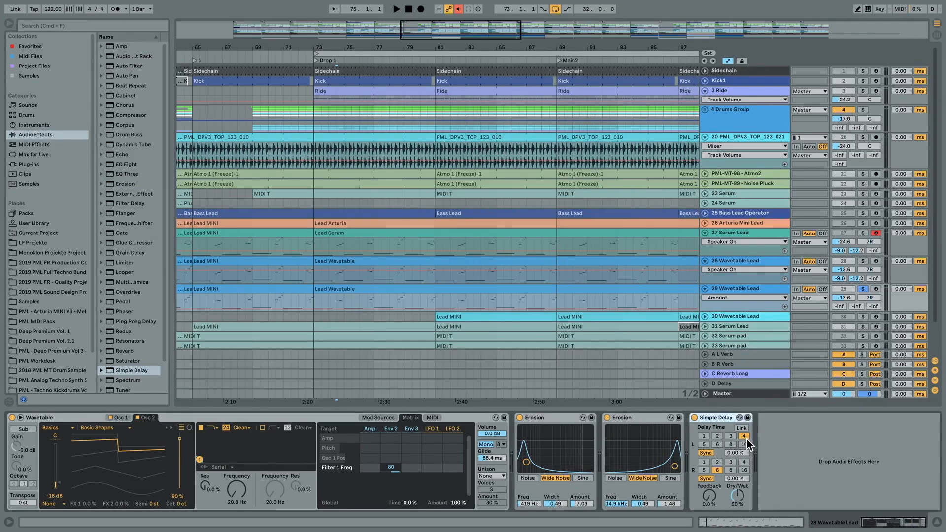
click(738, 495)
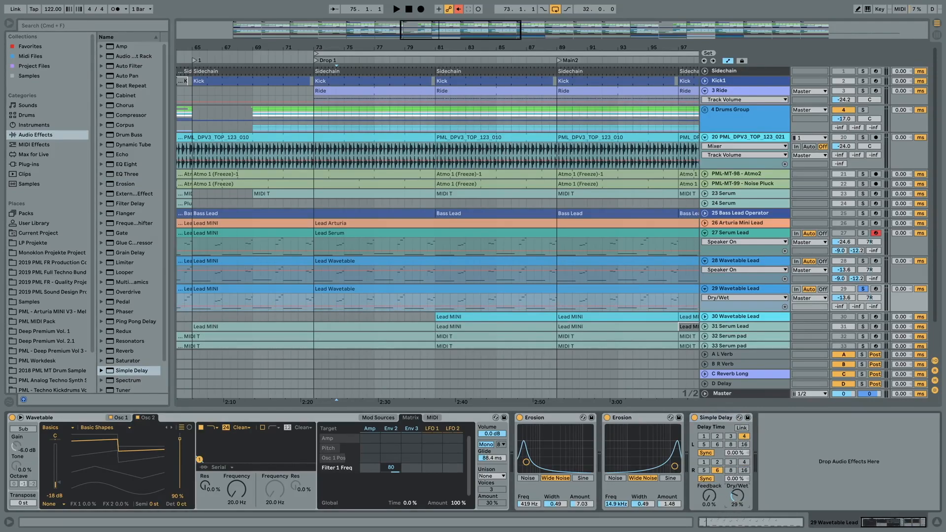
drag(709, 497, 710, 486)
click(733, 496)
key(space)
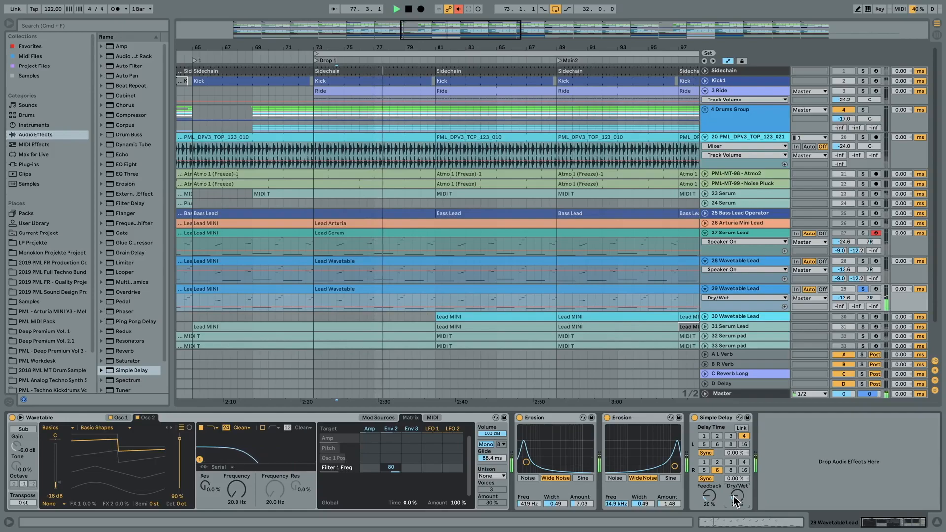
key(space)
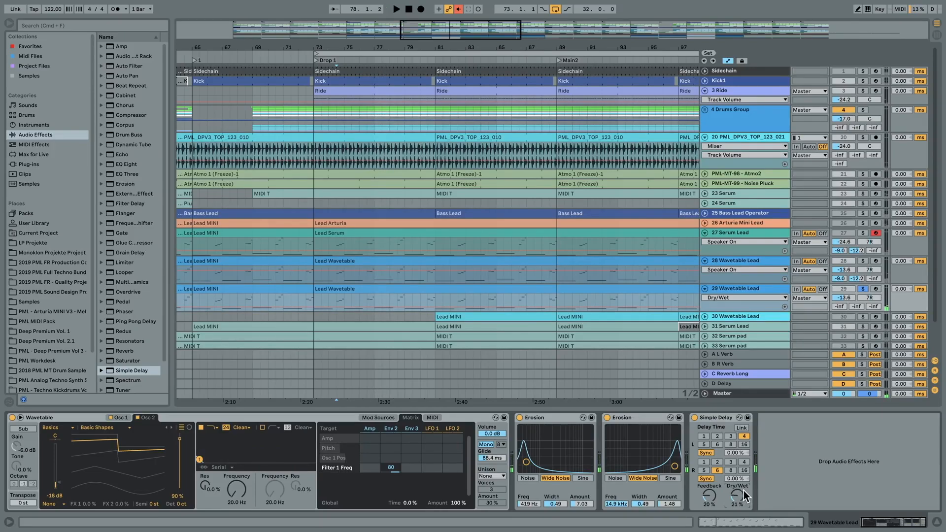
- Add an Auto Filter after Simple Delay and set its filter circuit to OSR
click(122, 67)
drag(122, 72, 791, 428)
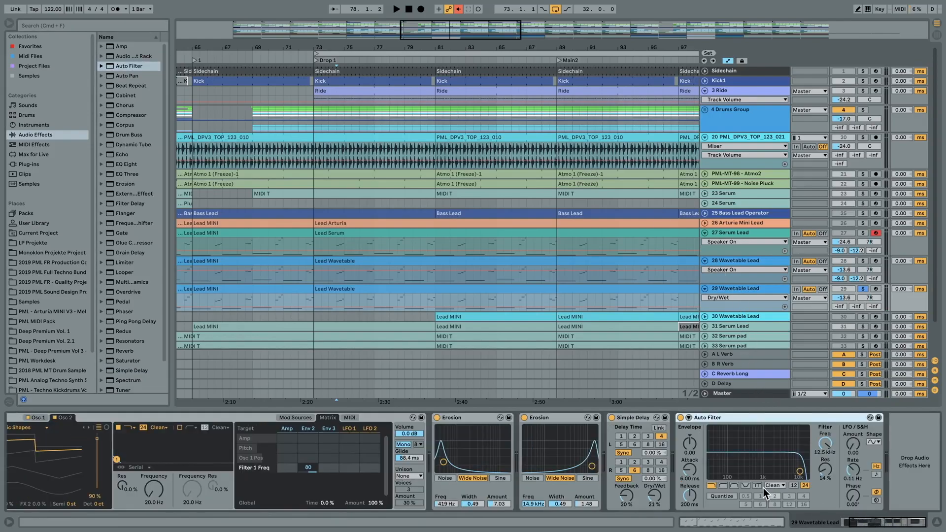
click(782, 486)
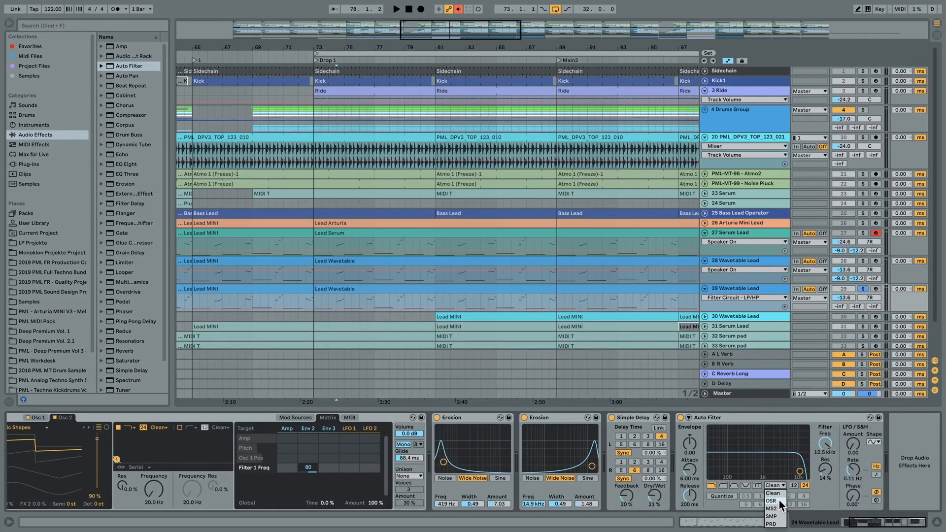
click(779, 501)
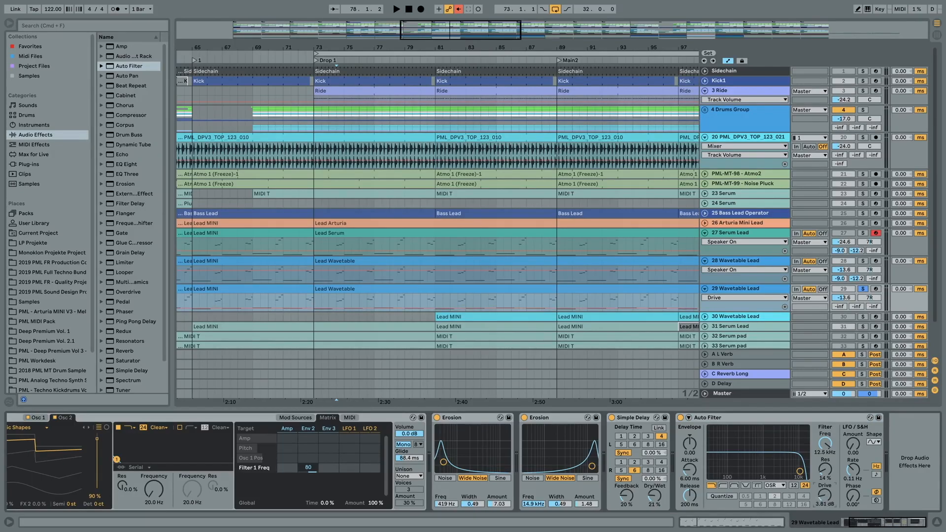
- Set the Auto Filter's drive to 3.62 dB while auditioning the lead repeatedly
key(space)
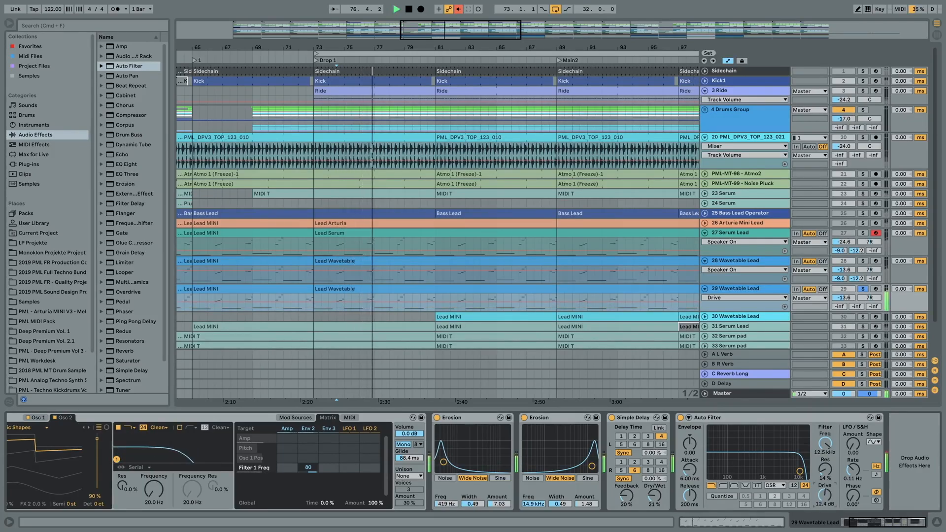
key(space)
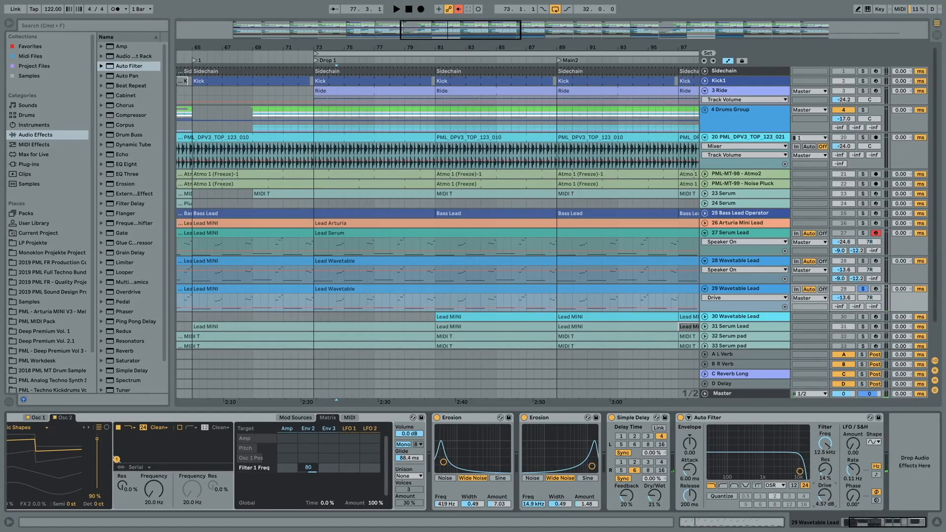
key(space)
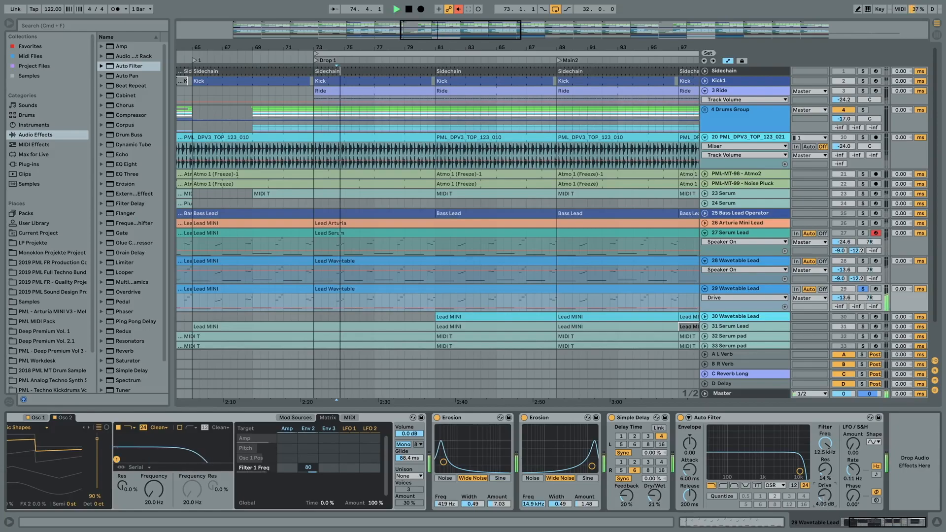
drag(826, 494, 826, 496)
key(space)
key(space)
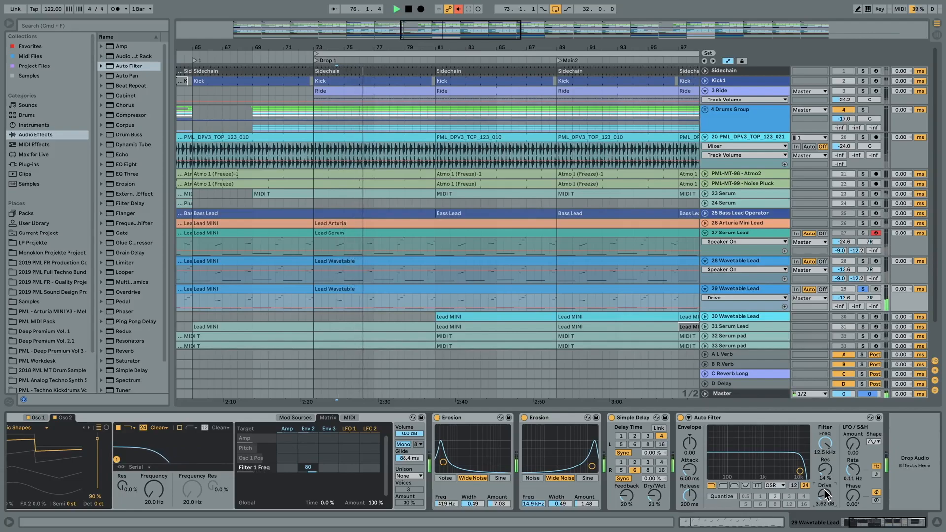
key(space)
- Lower the Auto Filter's frequency to 10.0 kHz and audition the result
drag(825, 443, 825, 451)
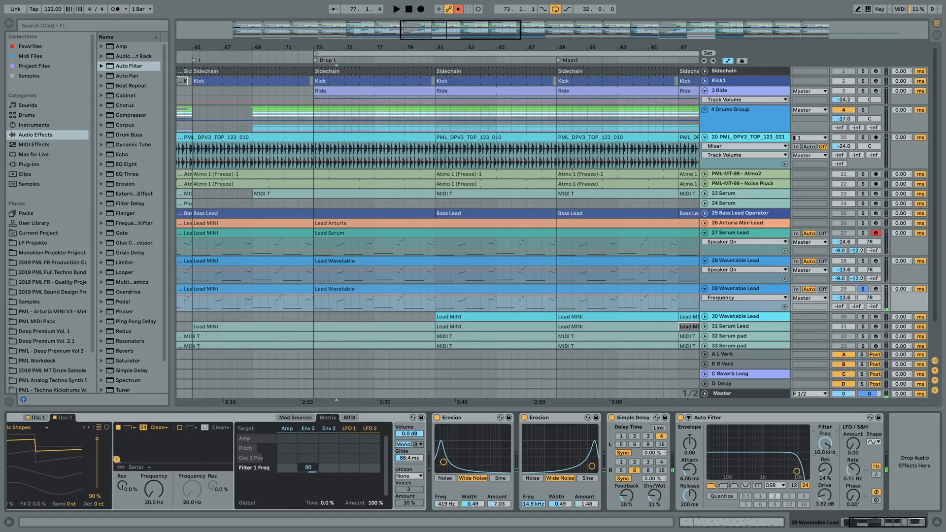
key(space)
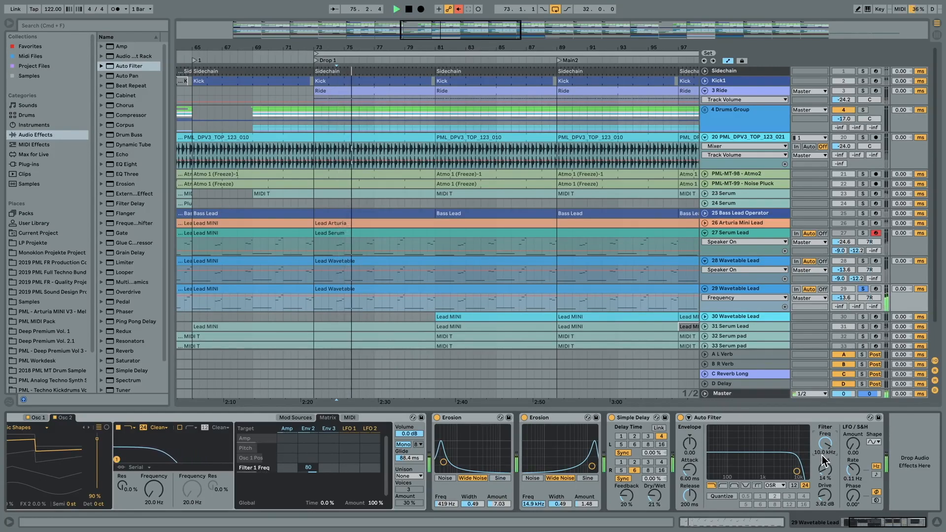
key(space)
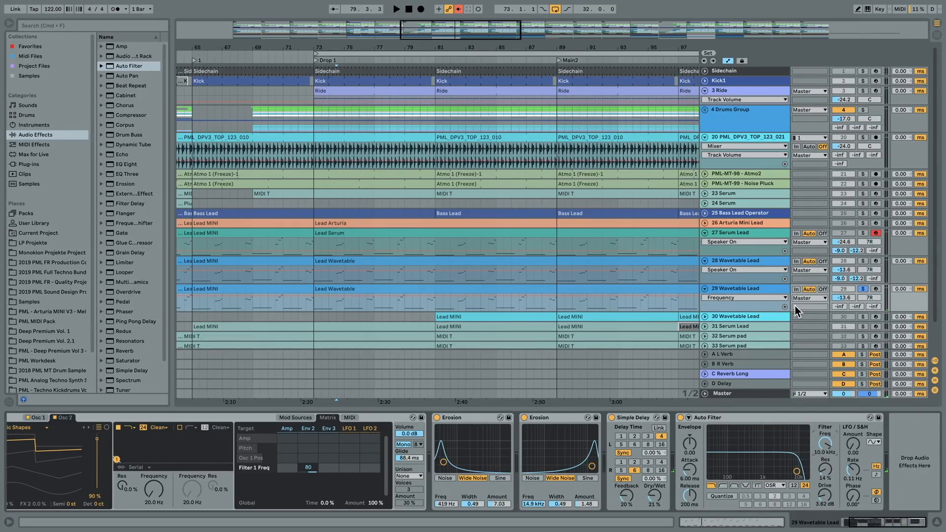
- Check the reverbs on returns A and B, then set track 29's sends to -9.4 dB for A and -12.5 dB for B during playback
click(138, 351)
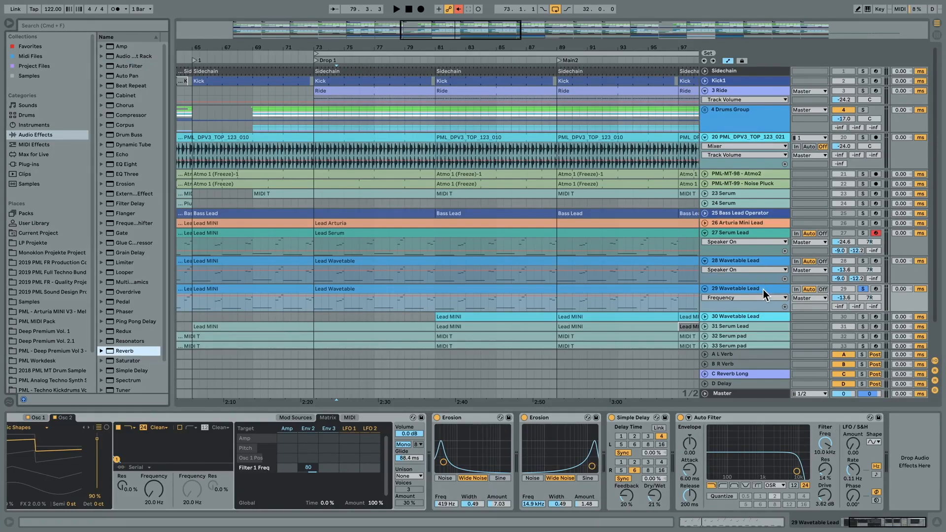
click(739, 357)
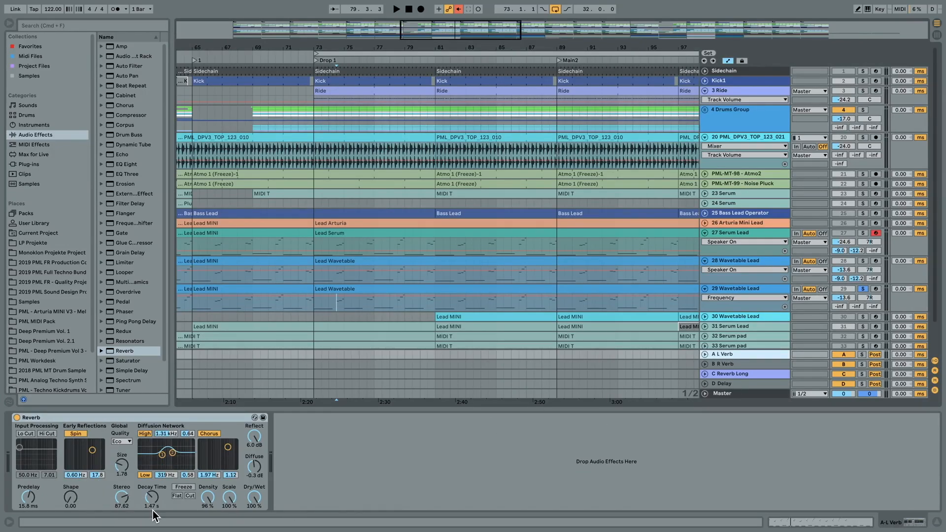
click(719, 366)
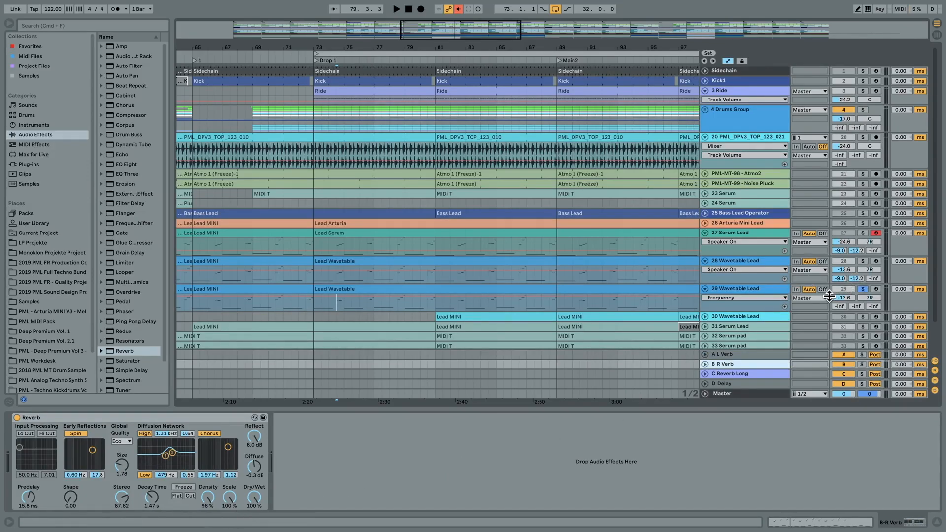
drag(840, 306, 847, 311)
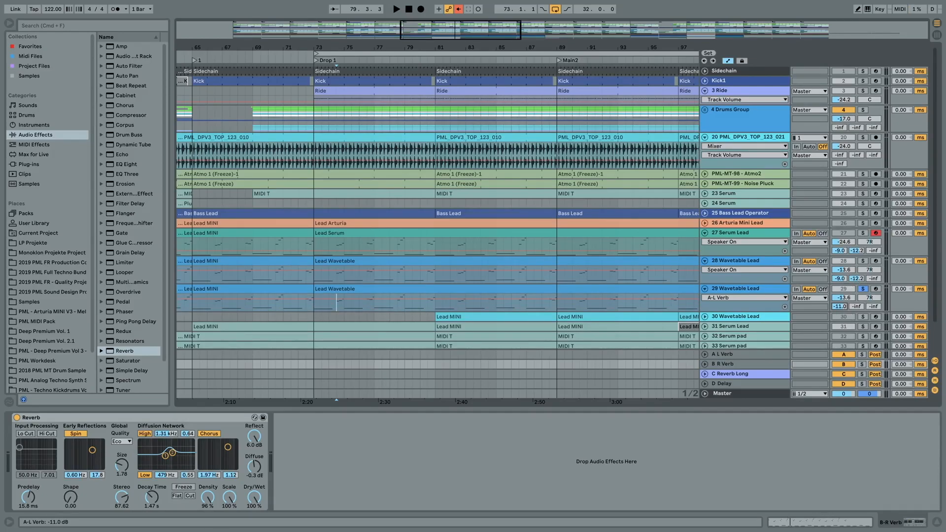
drag(857, 307, 857, 298)
key(space)
drag(859, 307, 859, 306)
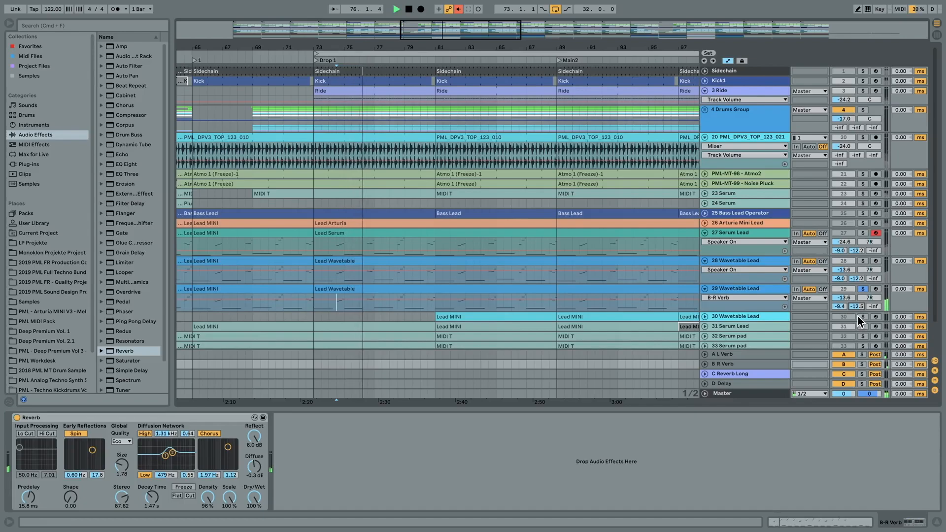
- Compare the leads by soloing track 28 and then track 29 during playback, and show track 29's devices
click(864, 261)
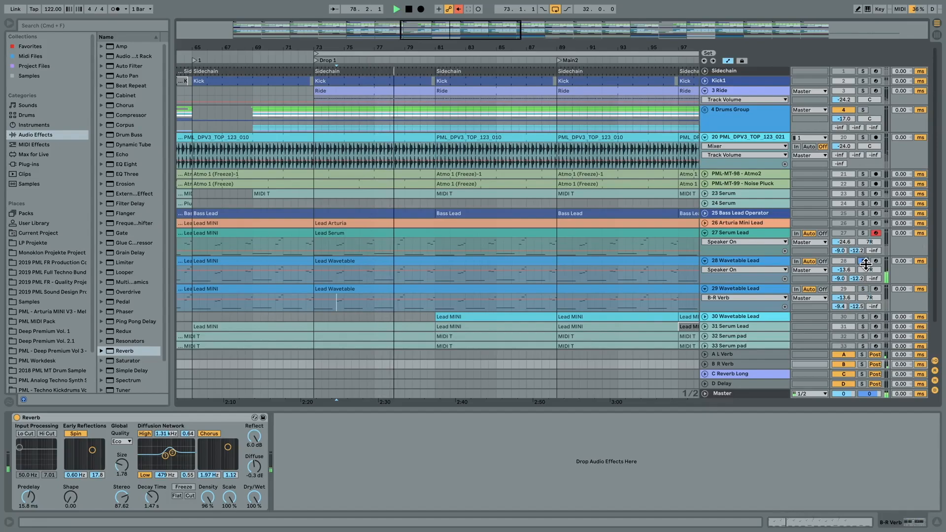
click(863, 288)
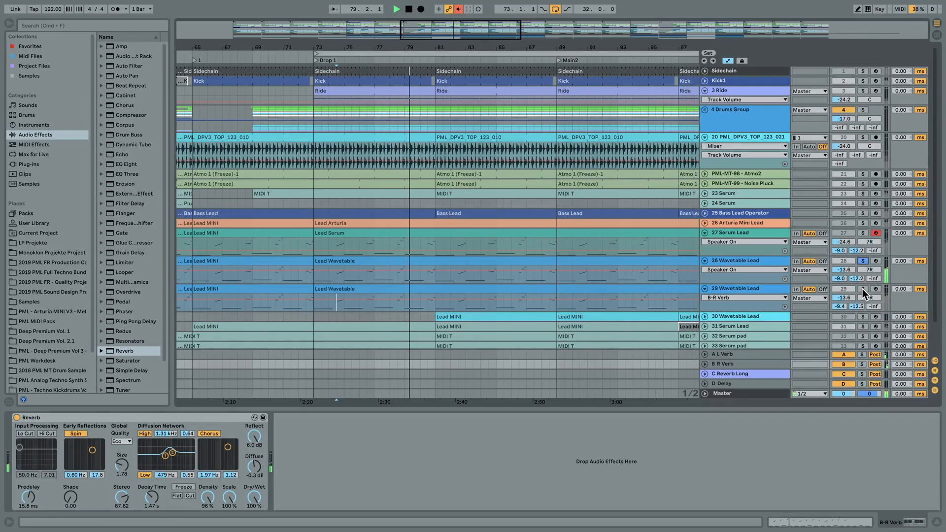
click(782, 292)
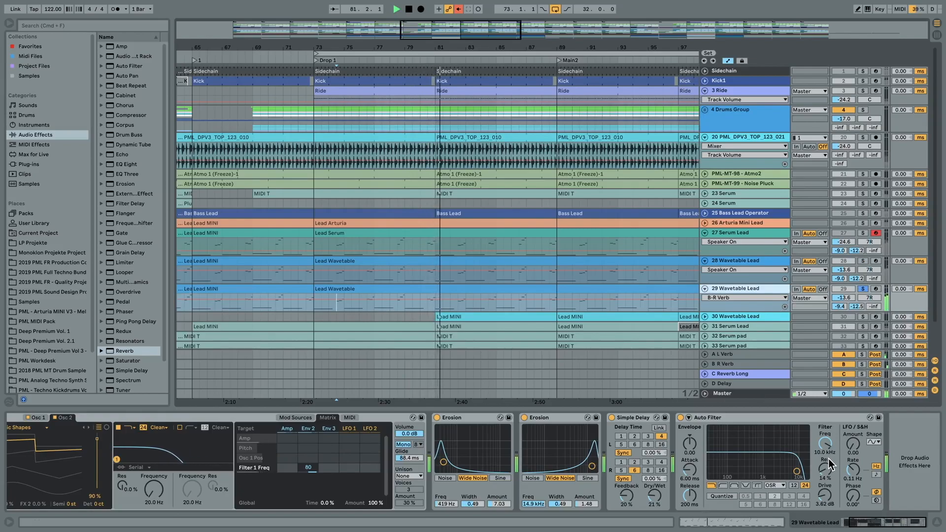
- Group all devices on track 29, from Wavetable through Auto Filter, into an Instrument Rack and show its macro controls
click(867, 521)
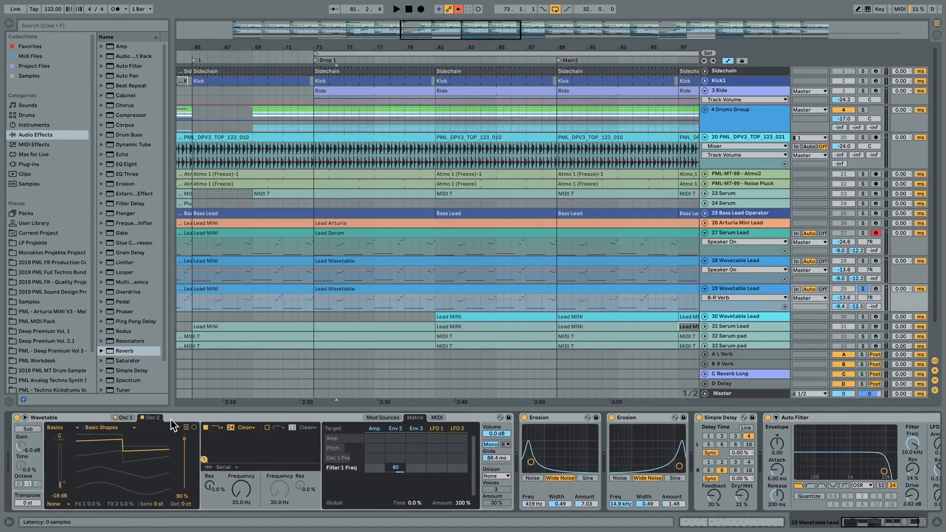
click(93, 418)
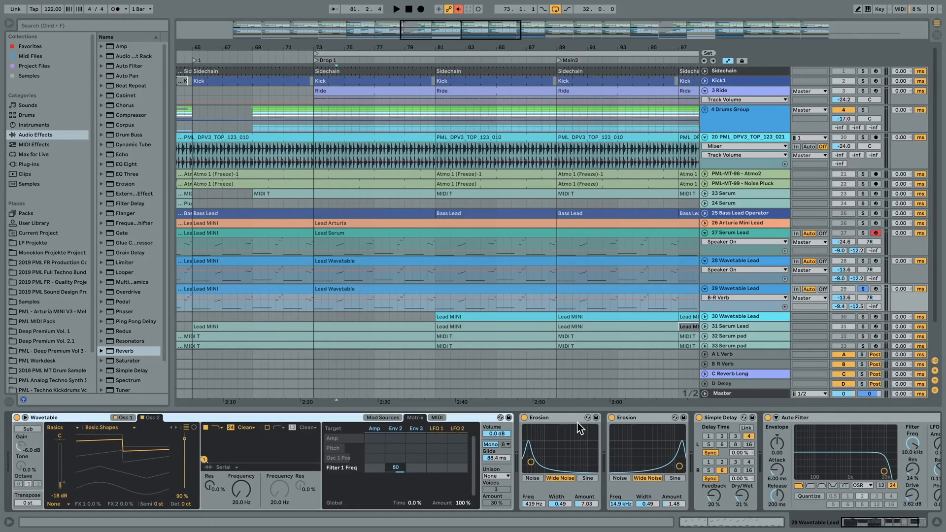
click(876, 525)
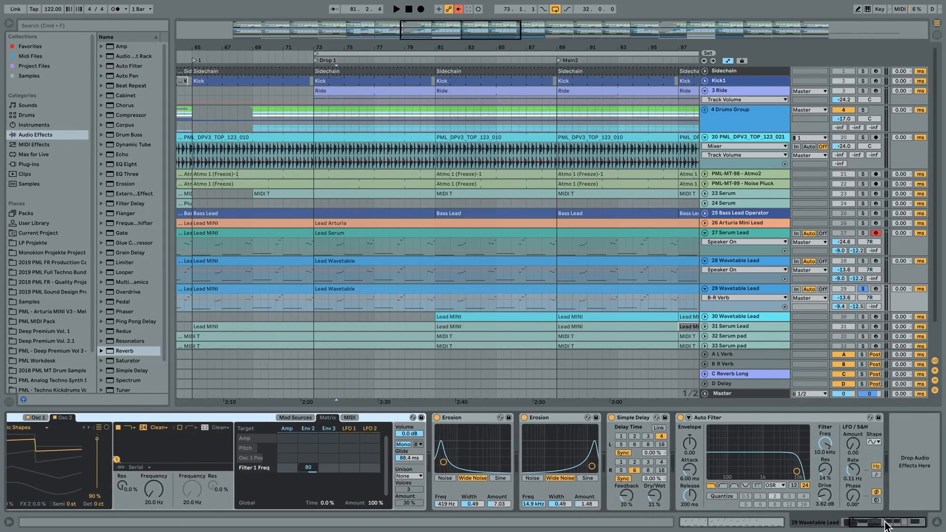
right_click(738, 417)
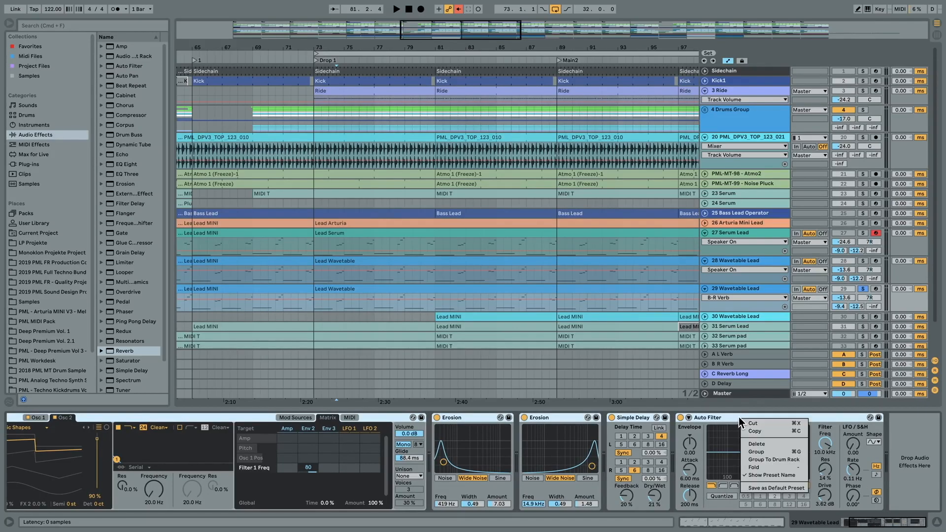
click(784, 452)
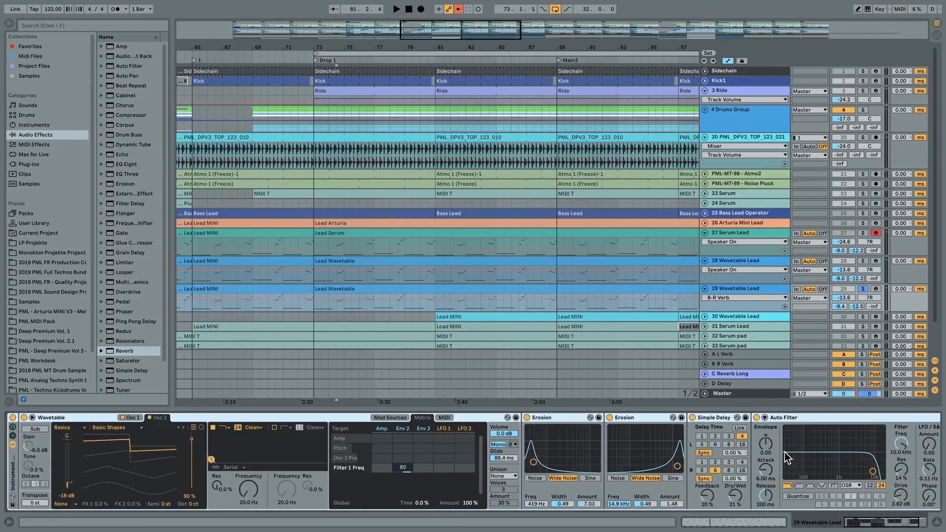
click(880, 522)
click(18, 430)
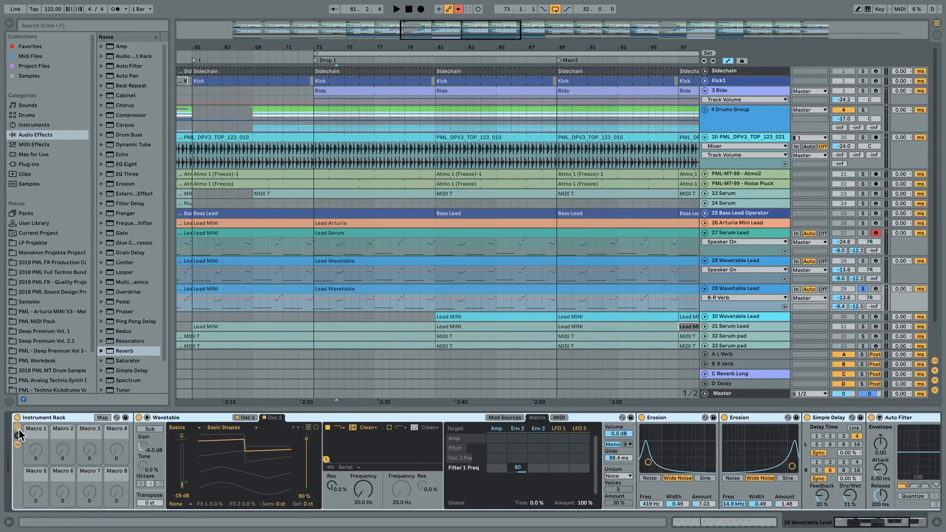
- Rename the Instrument Rack to "FR - Analog Lead" and save it as a preset in the User Library
right_click(48, 420)
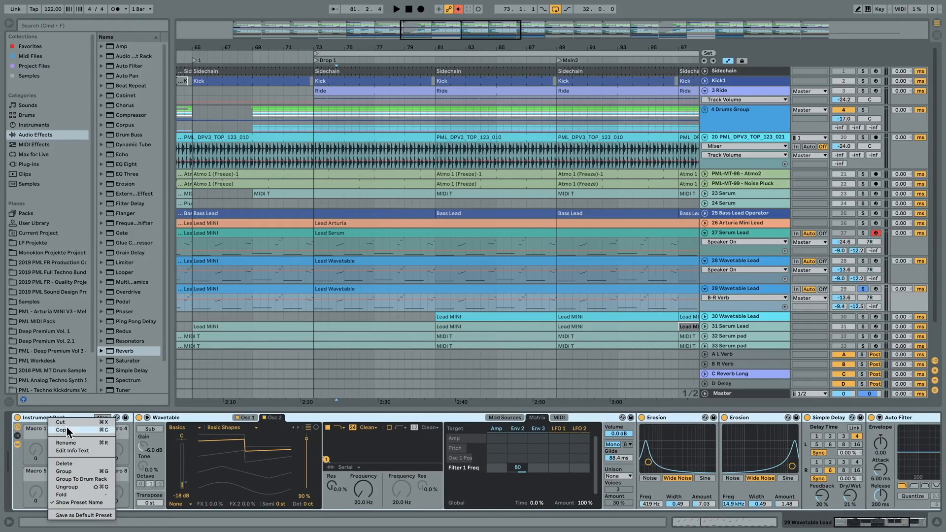
click(73, 441)
text(Anal)
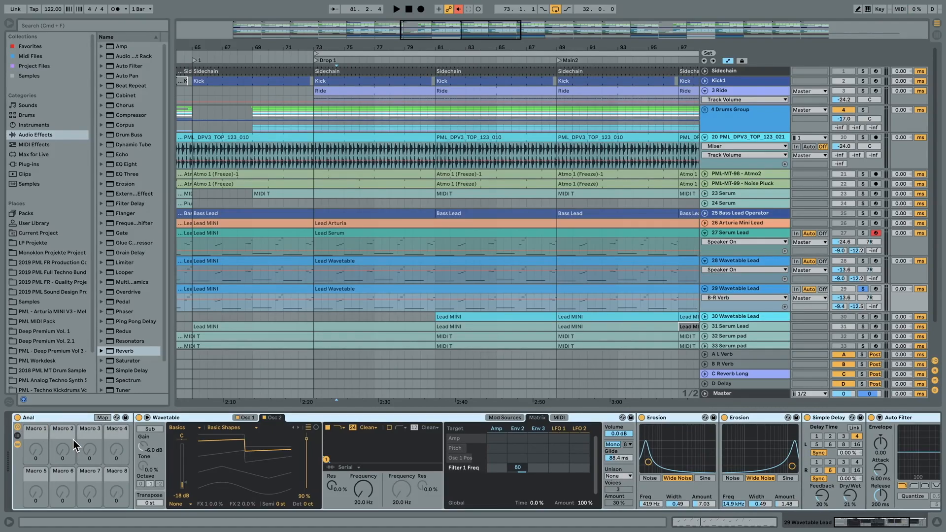
text(og Lead)
key(Home)
text(FR -)
click(125, 419)
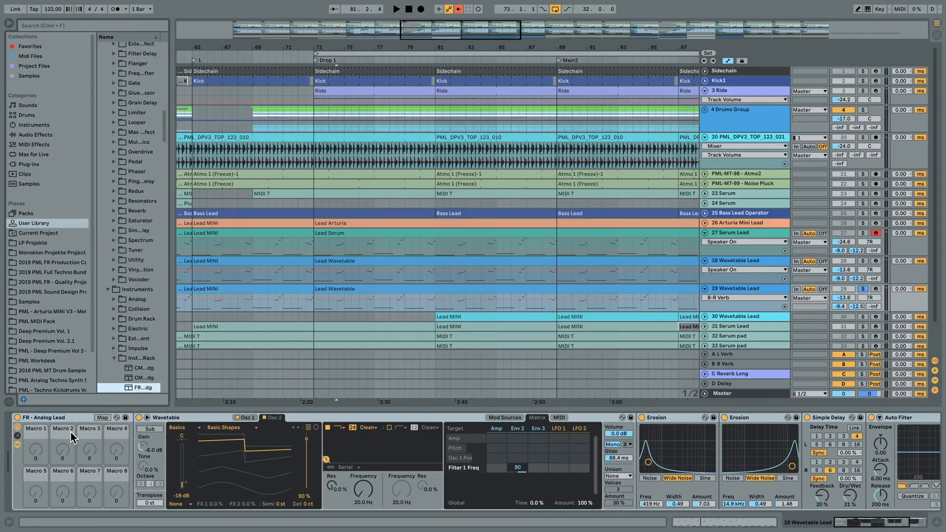
- Unsolo track 29, deactivate track 28 and play the new lead in the full mix
key(space)
click(844, 261)
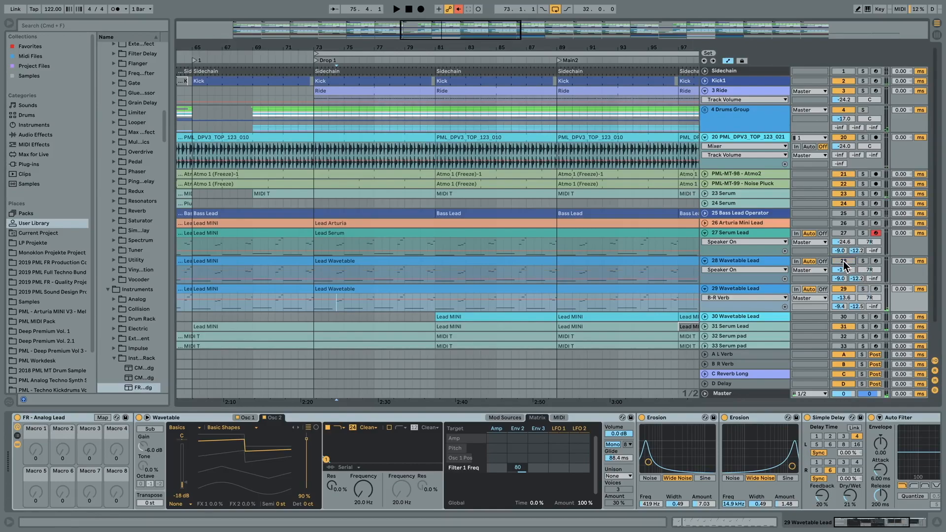
key(space)
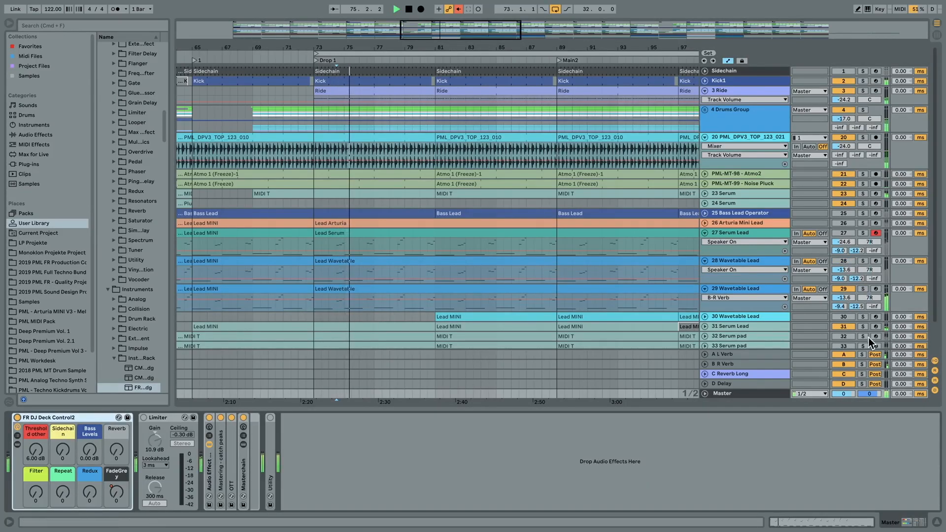
- Hide the device view to see all tracks, then reopen track 29's devices and expand the Wavetable editor
click(936, 523)
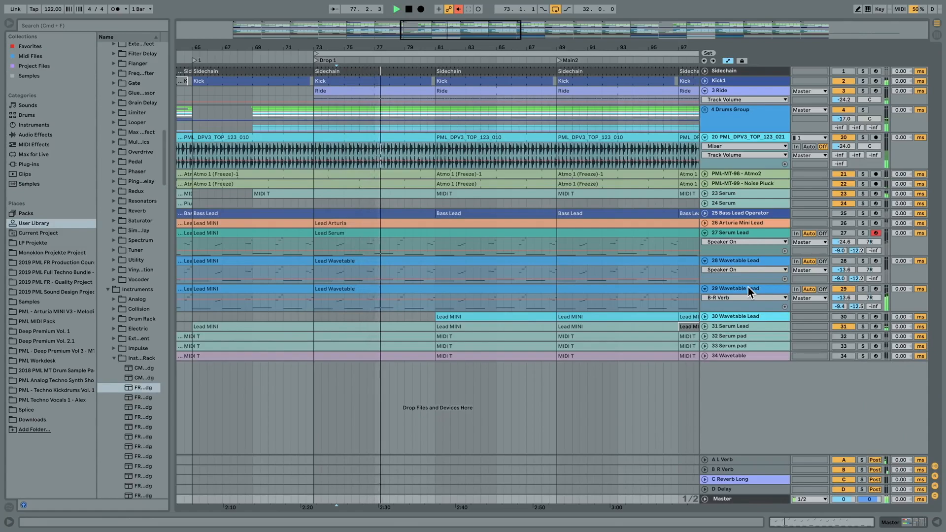
double_click(748, 287)
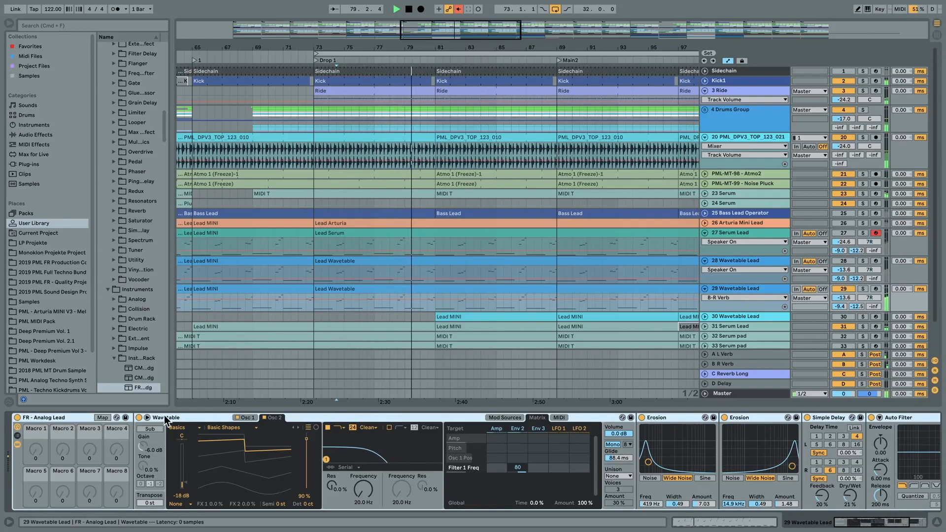
click(146, 417)
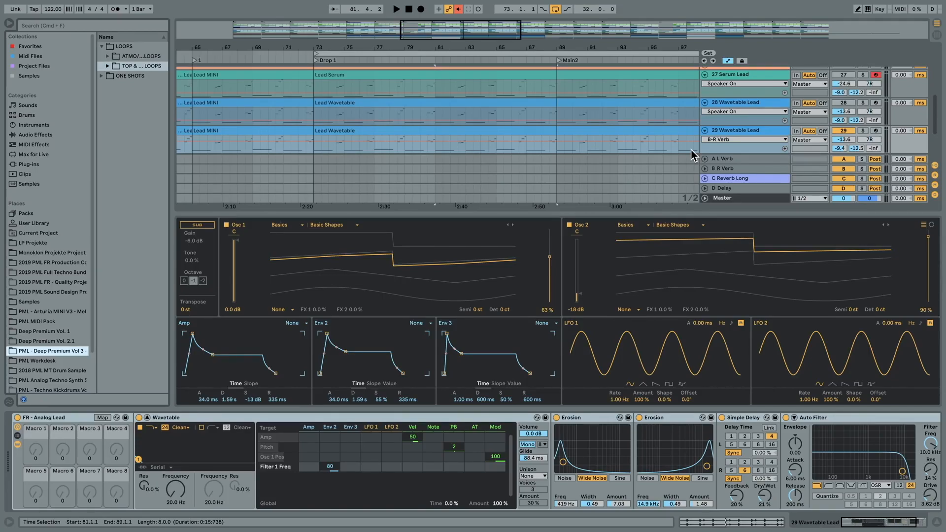
- Play the arrangement from bar 81 with the device view hidden, activate track 30 Wavetable Lead and unfold it
key(space)
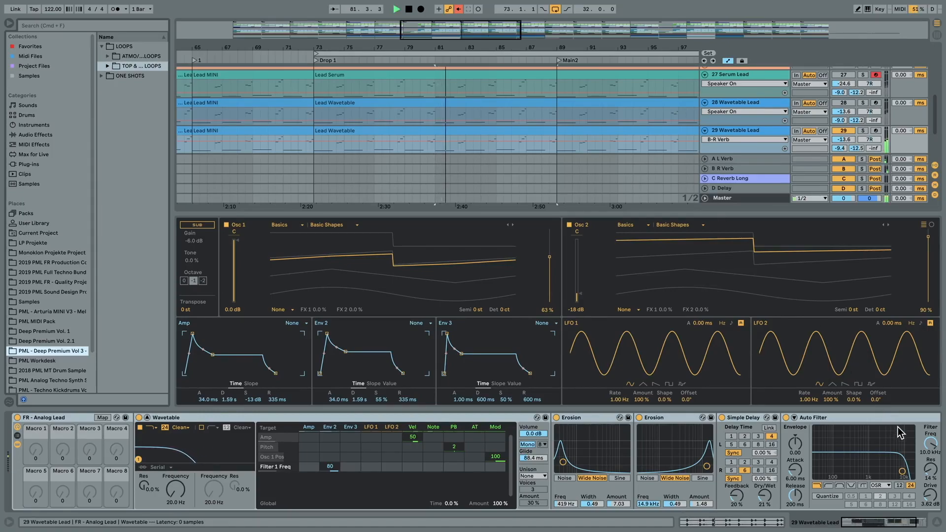
key(super+alt+l)
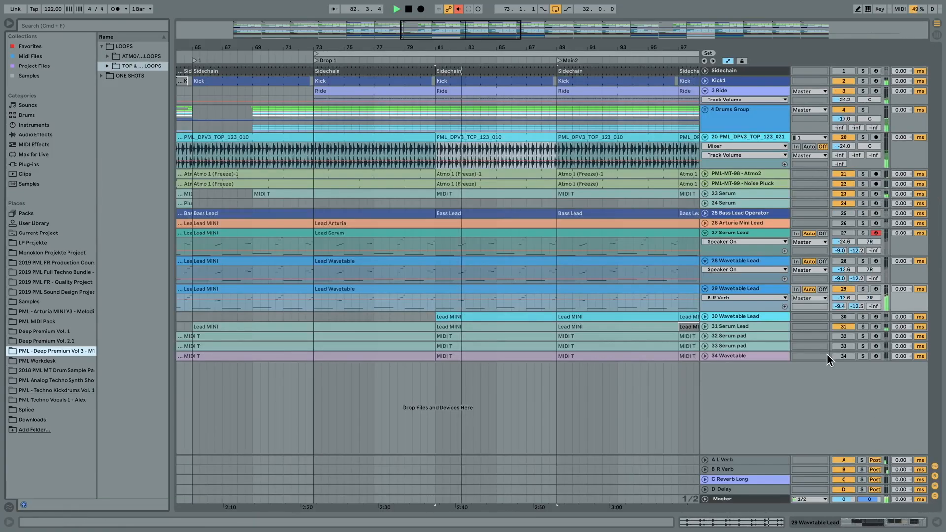
drag(540, 48, 491, 44)
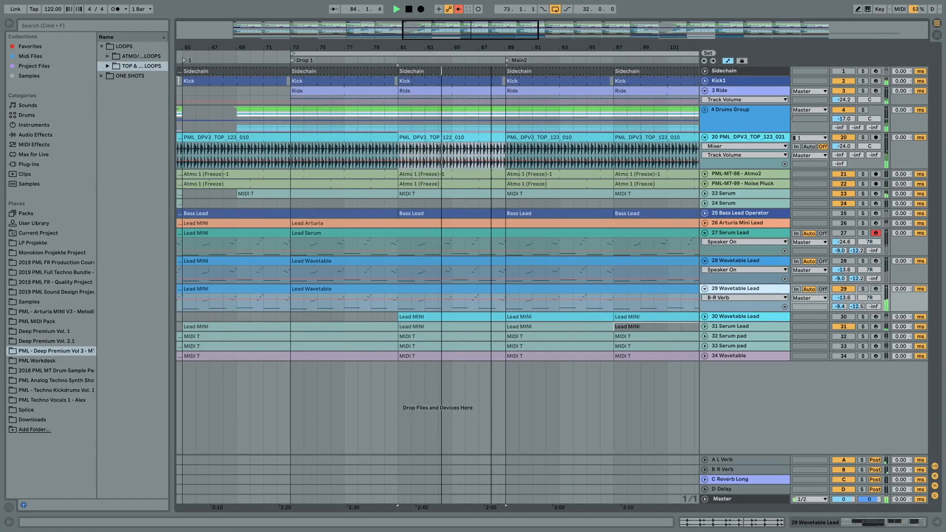
click(844, 317)
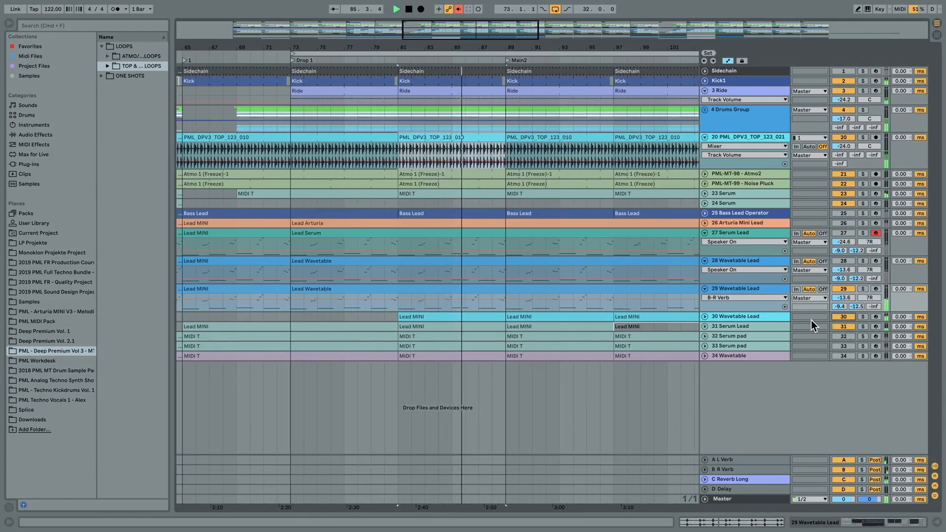
click(705, 316)
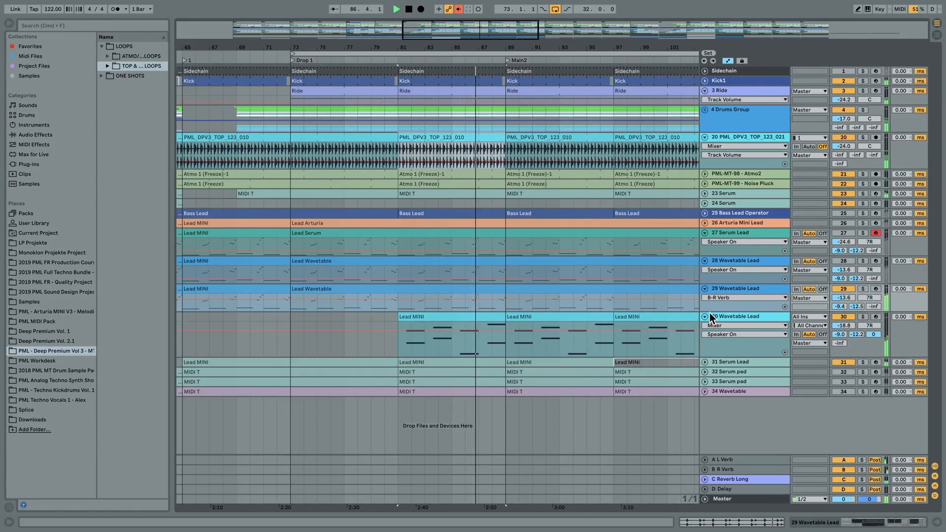